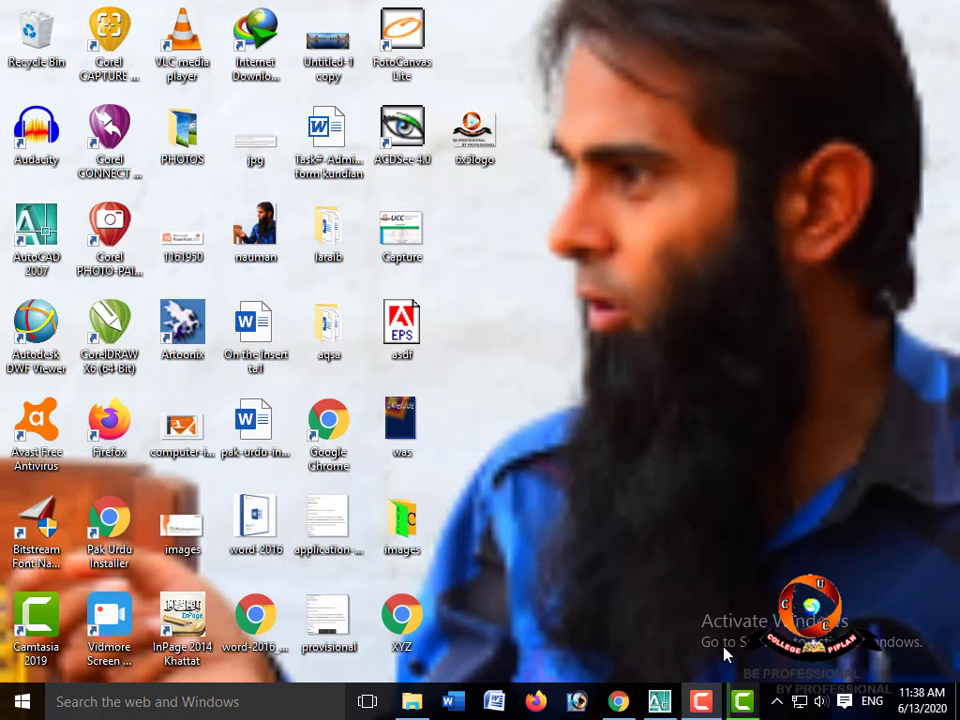
Step: Switch to AutoCAD and draw a closed triangle from three separate lines in the middle of the drawing area
click(659, 701)
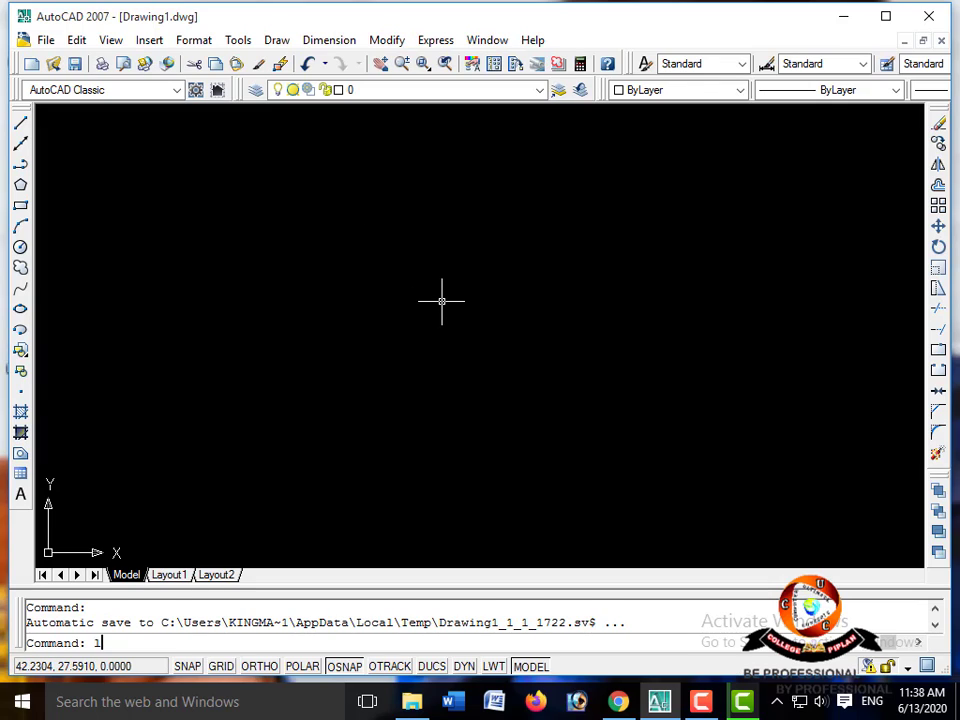
key(Return)
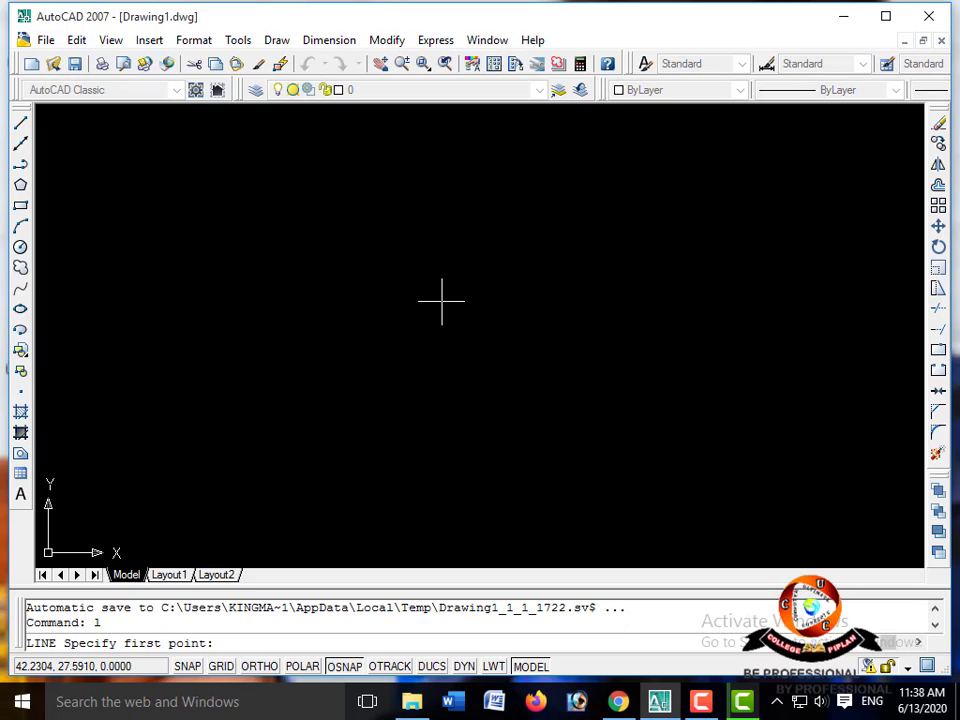
click(397, 237)
click(593, 340)
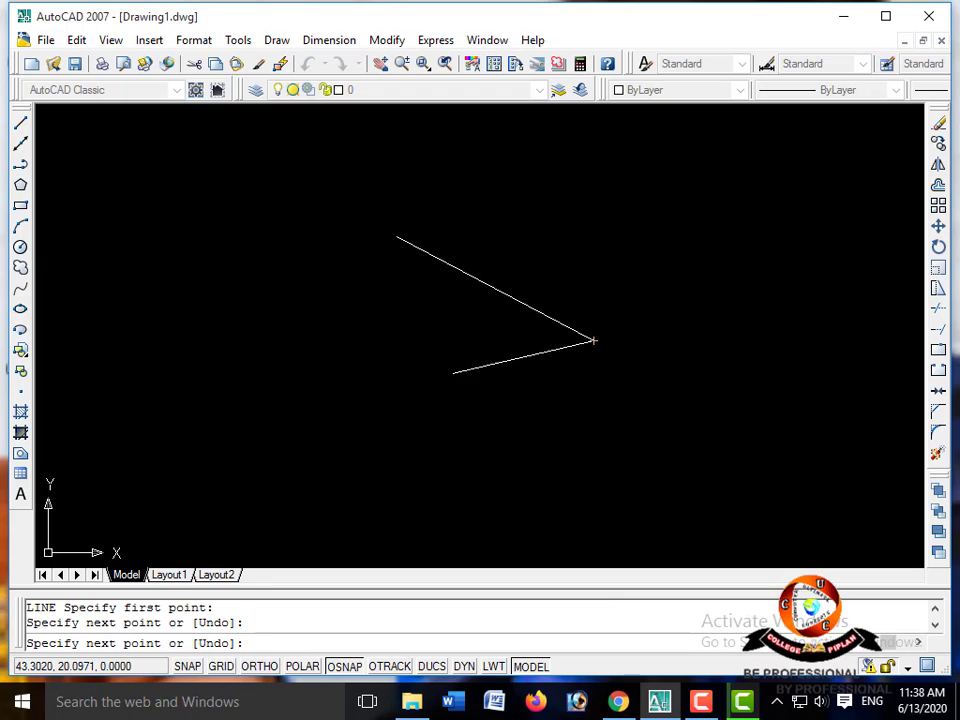
click(406, 402)
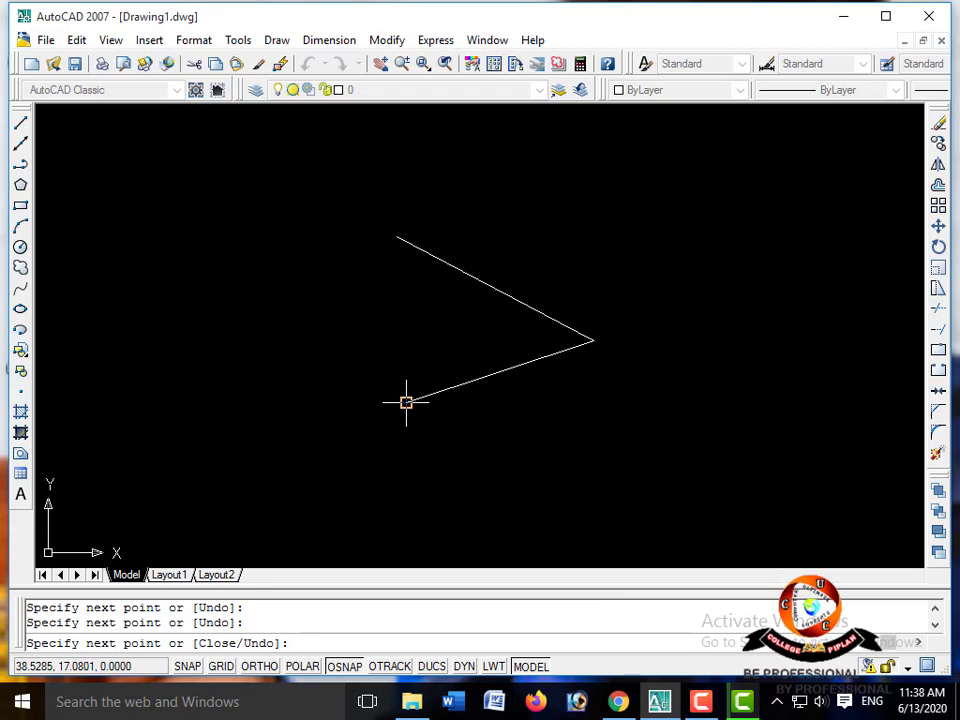
click(396, 237)
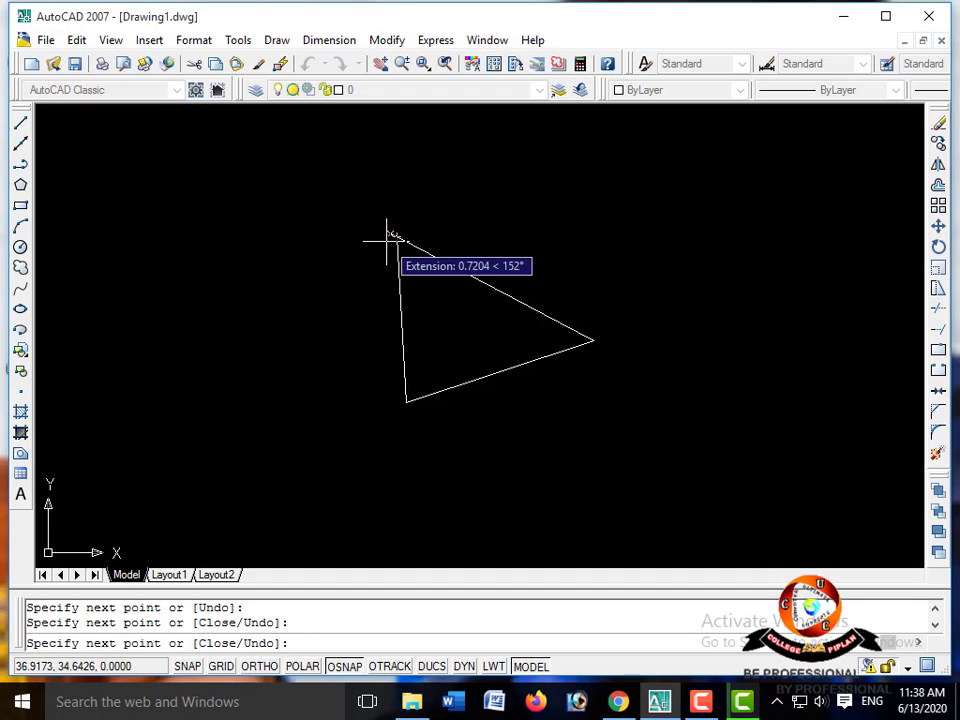
key(Escape)
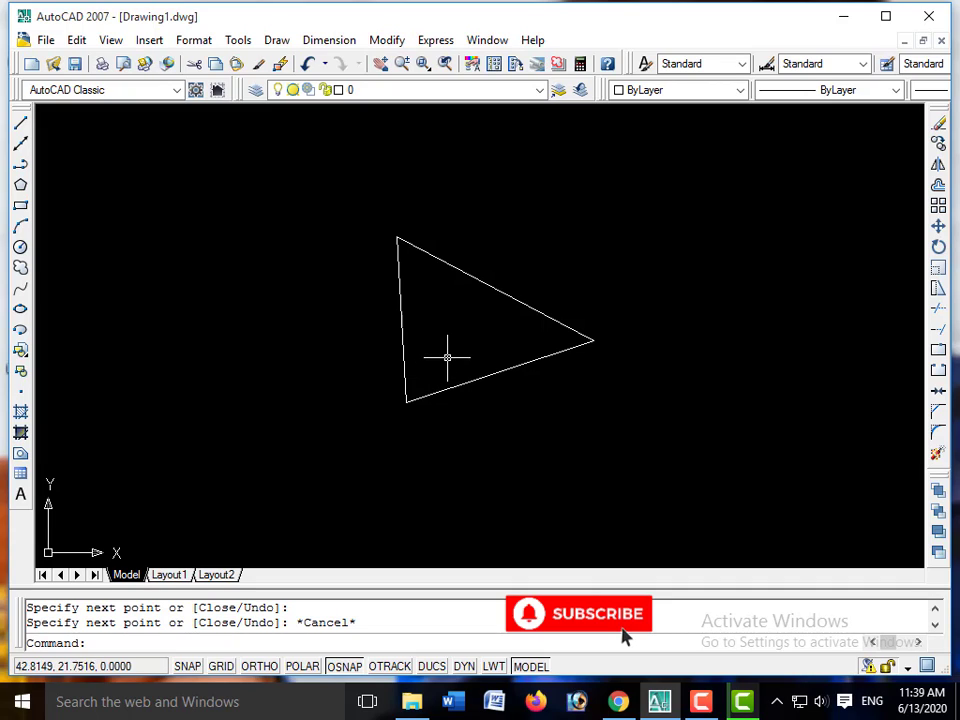
Step: Maximize the drawing window and create a polyline boundary from a point picked inside the triangle
double_click(520, 26)
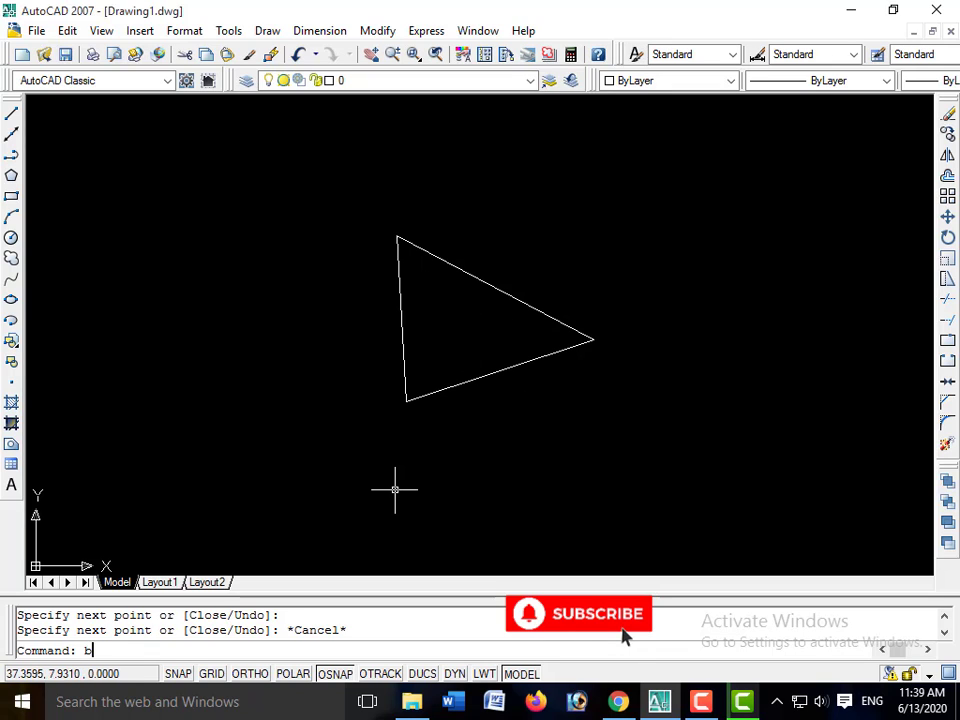
key(Return)
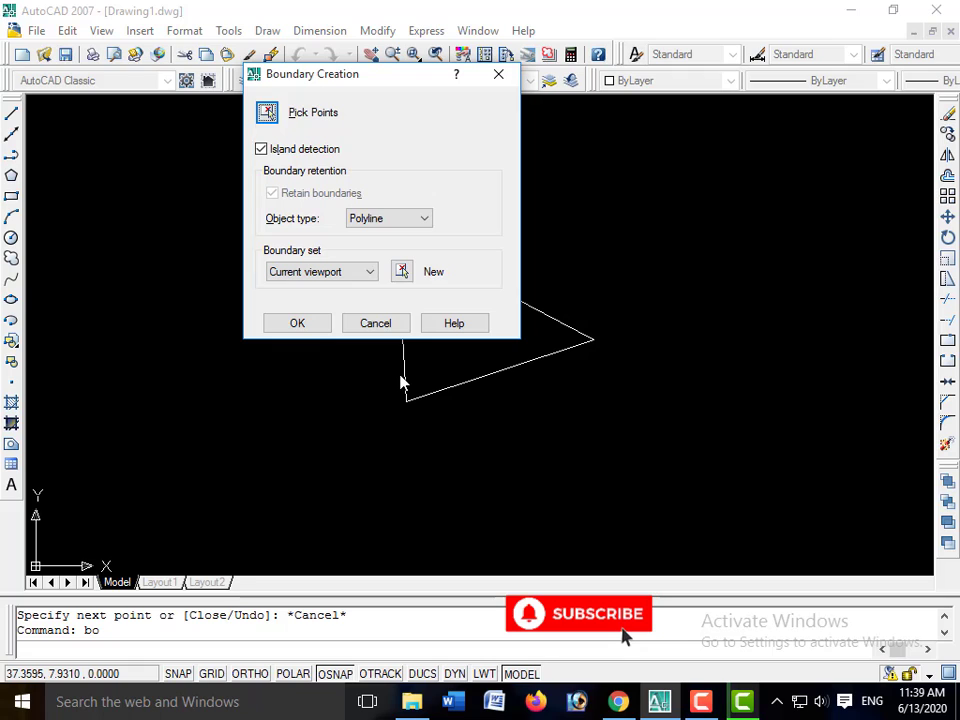
click(266, 112)
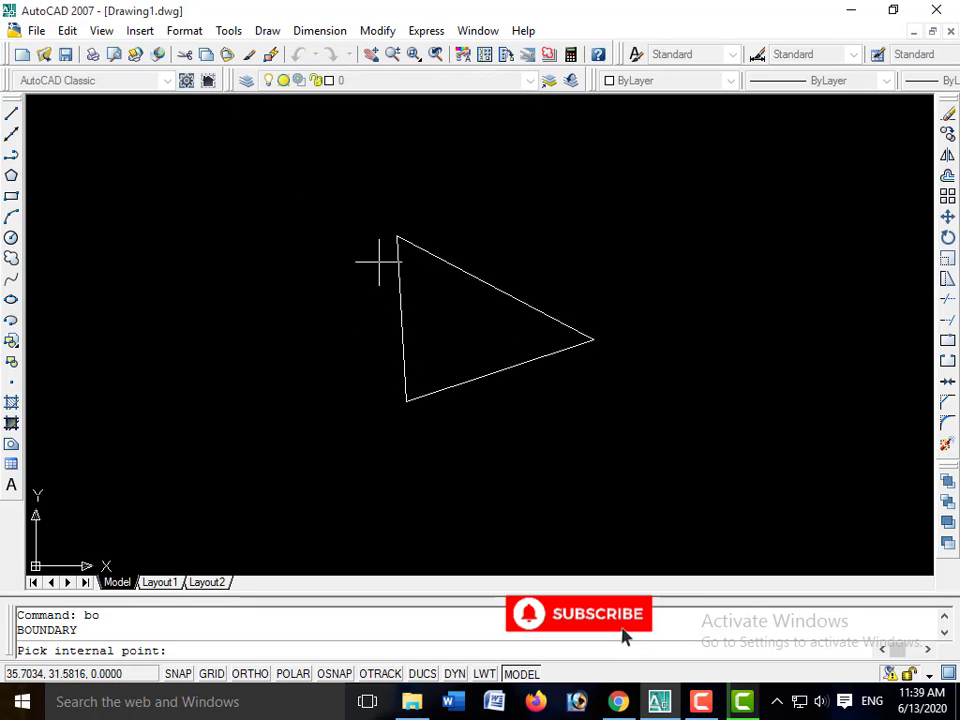
click(422, 313)
key(Return)
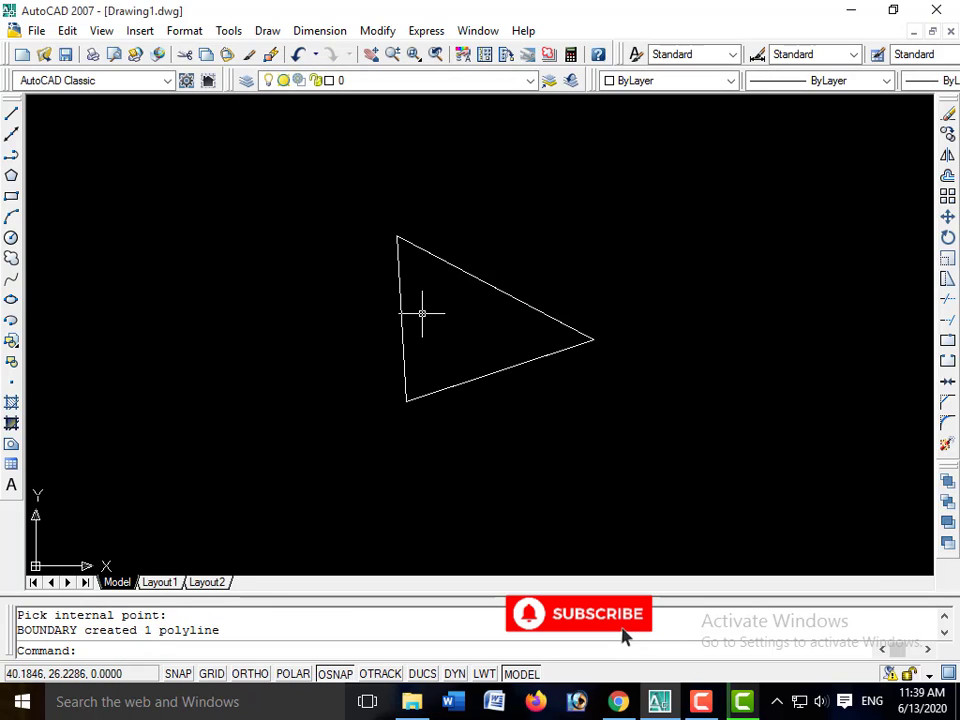
Step: Move the triangle's boundary polyline to the right, clear of the original lines, using its upper-left corner as base point
text(m)
key(Return)
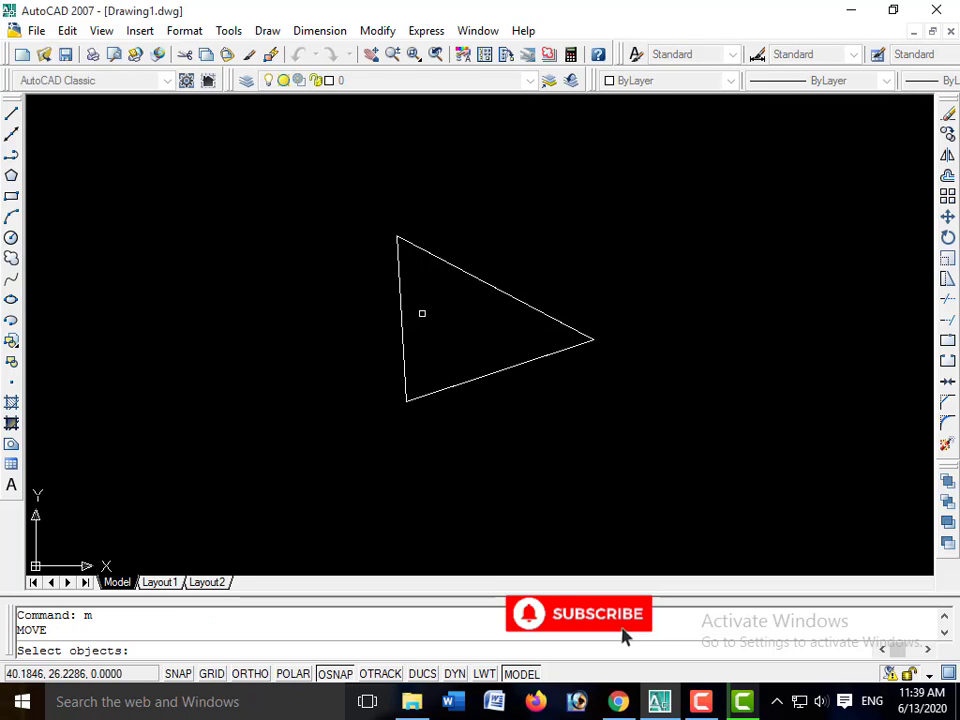
click(440, 262)
key(Return)
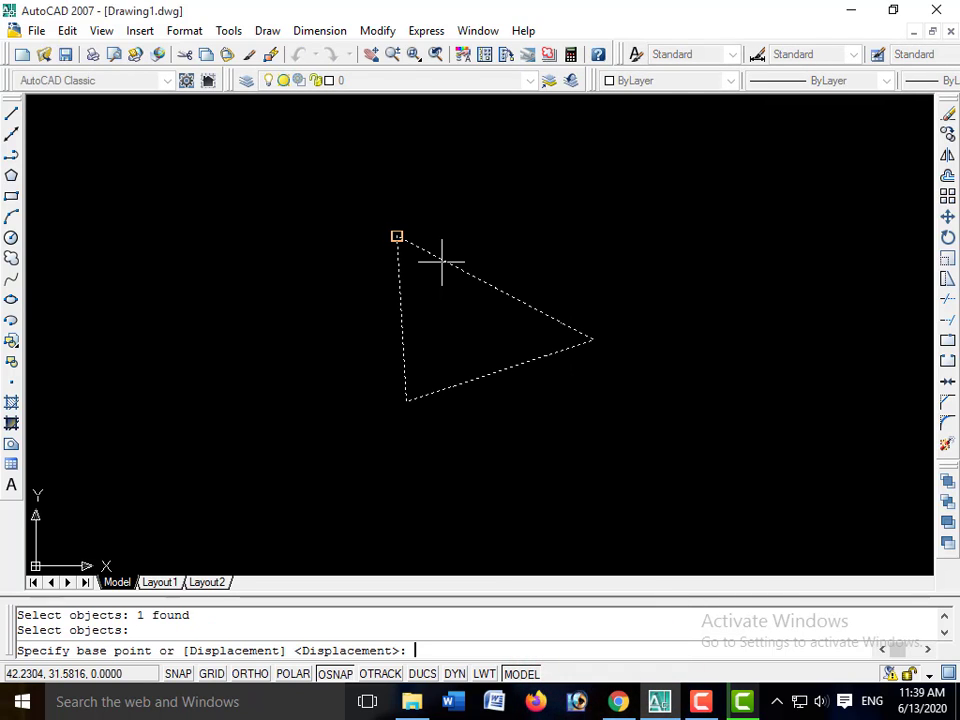
click(443, 258)
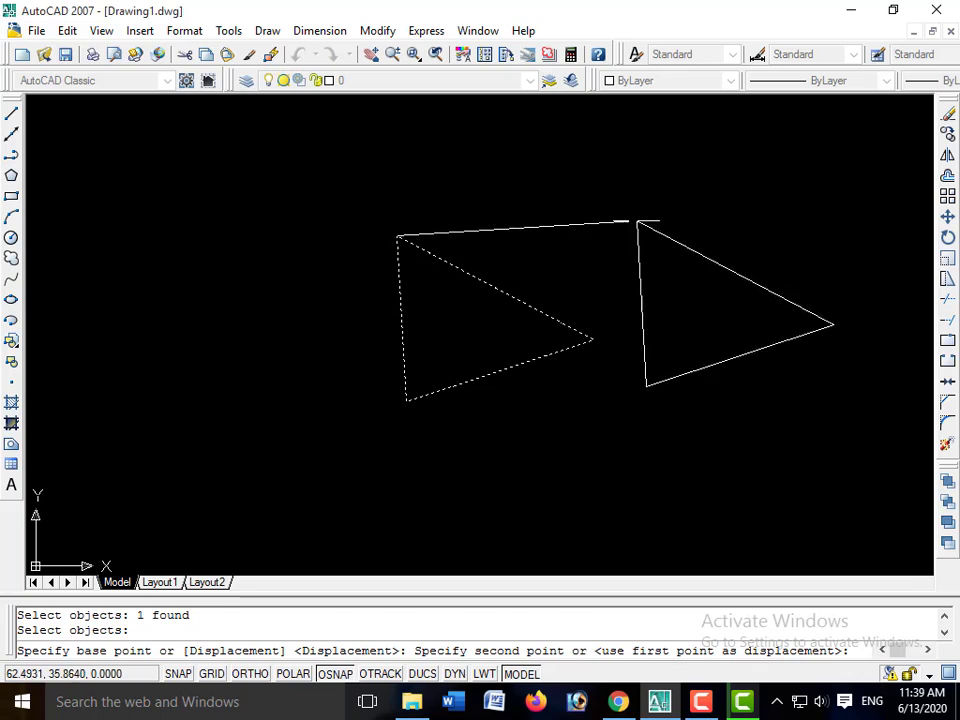
click(646, 193)
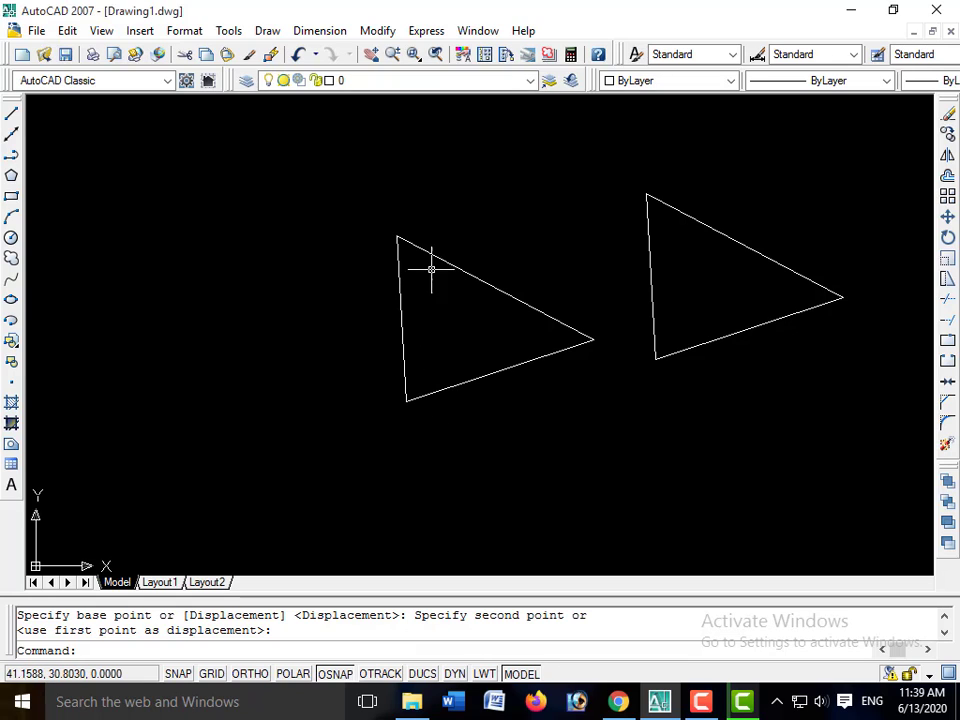
Step: Erase the three original lines of the left-hand triangle
click(349, 216)
click(605, 470)
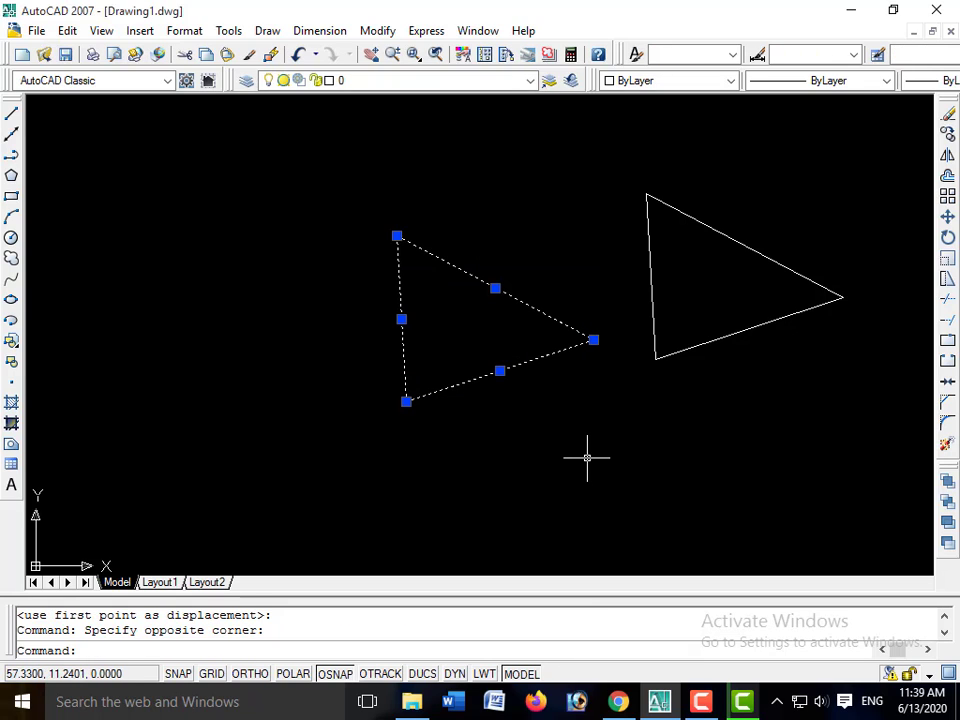
key(Delete)
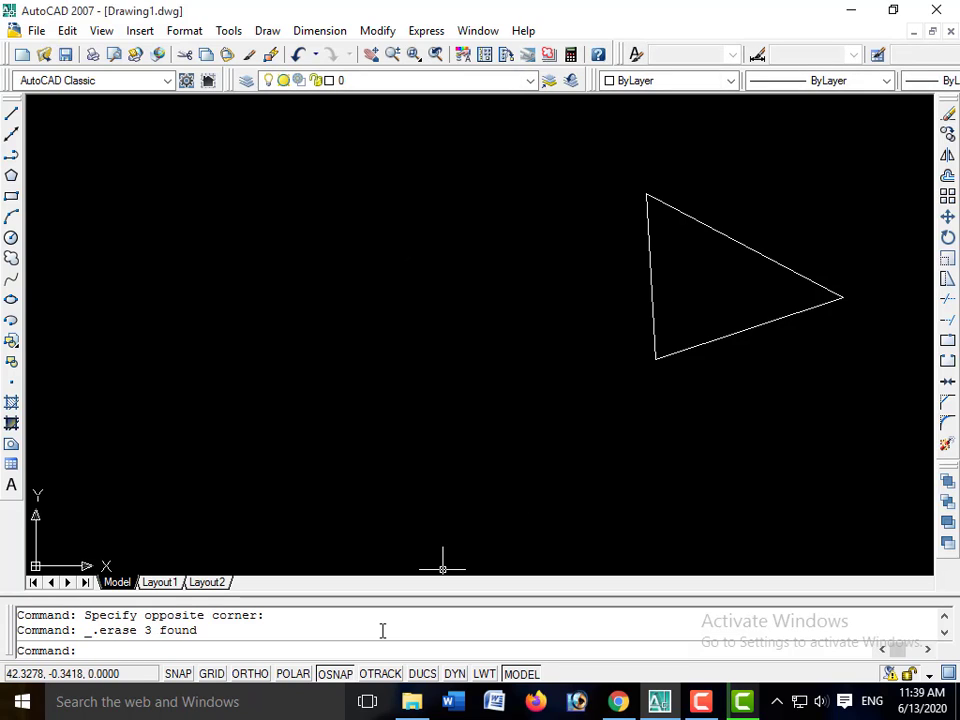
Step: Draw three connected lines left of the remaining triangle, leaving a small gap at the top corner
key(Return)
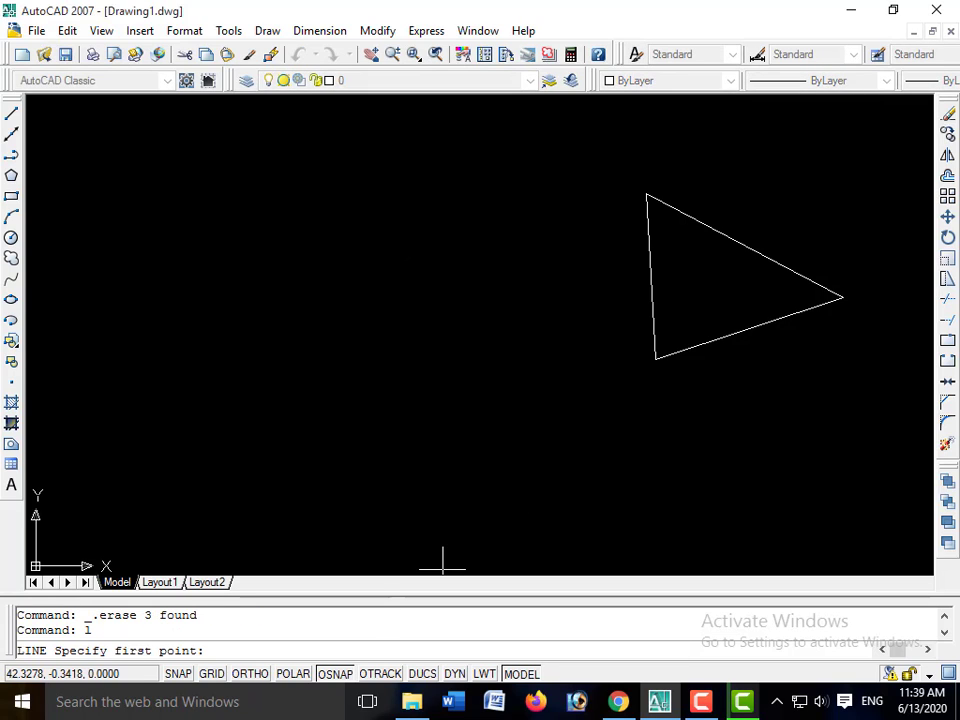
click(313, 218)
click(466, 379)
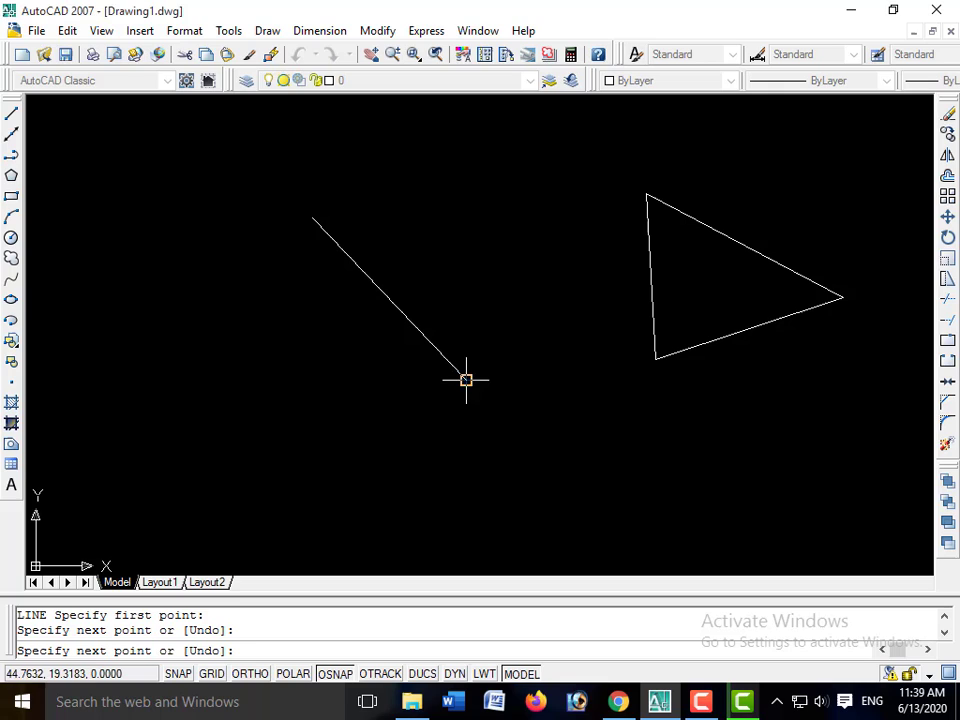
click(267, 347)
click(293, 231)
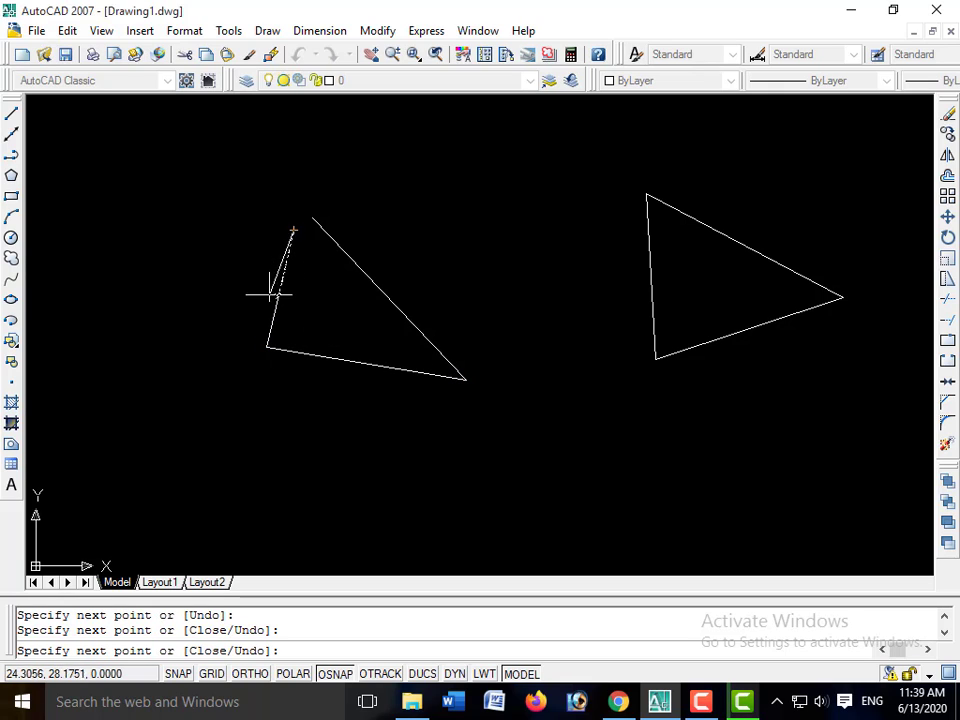
key(Escape)
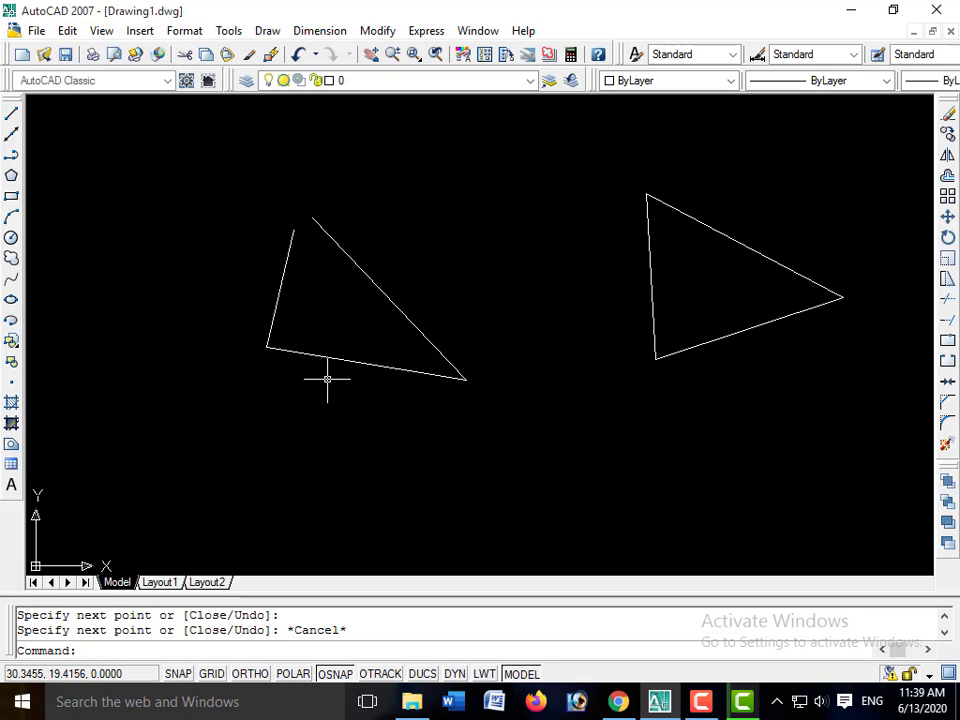
Step: Try to create a polyline boundary from a point picked inside the open three-line shape
text(bo)
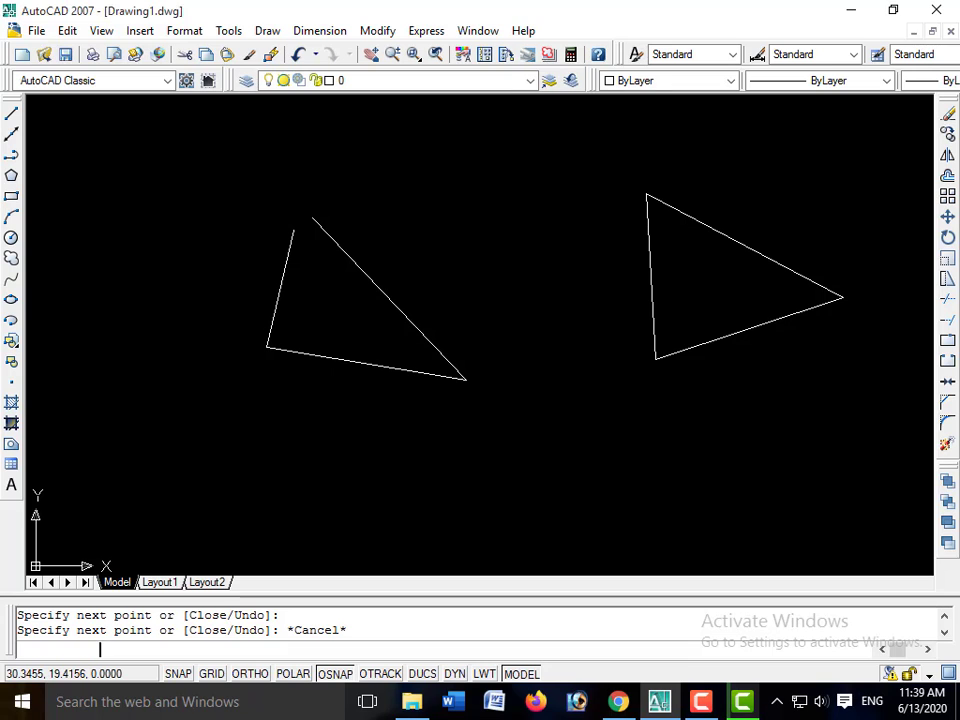
key(Return)
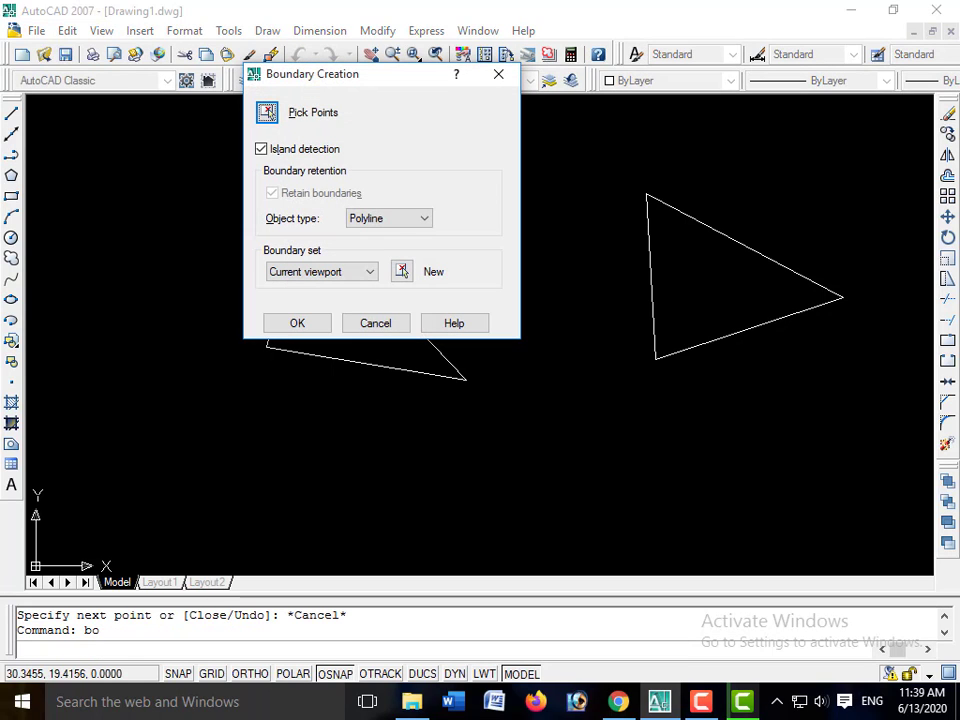
click(265, 112)
click(321, 277)
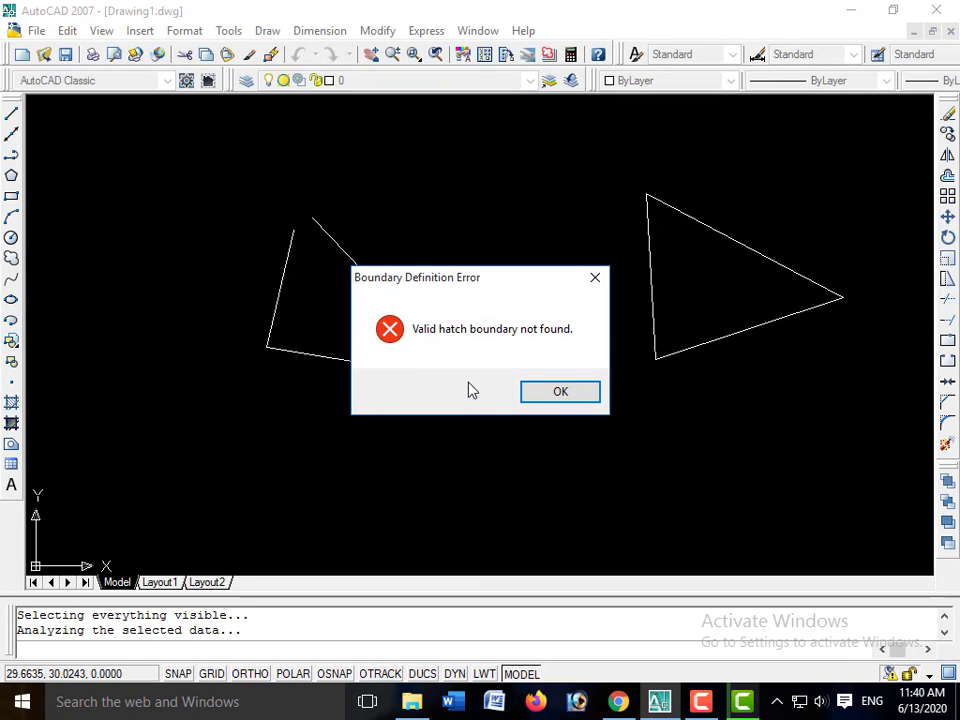
click(538, 393)
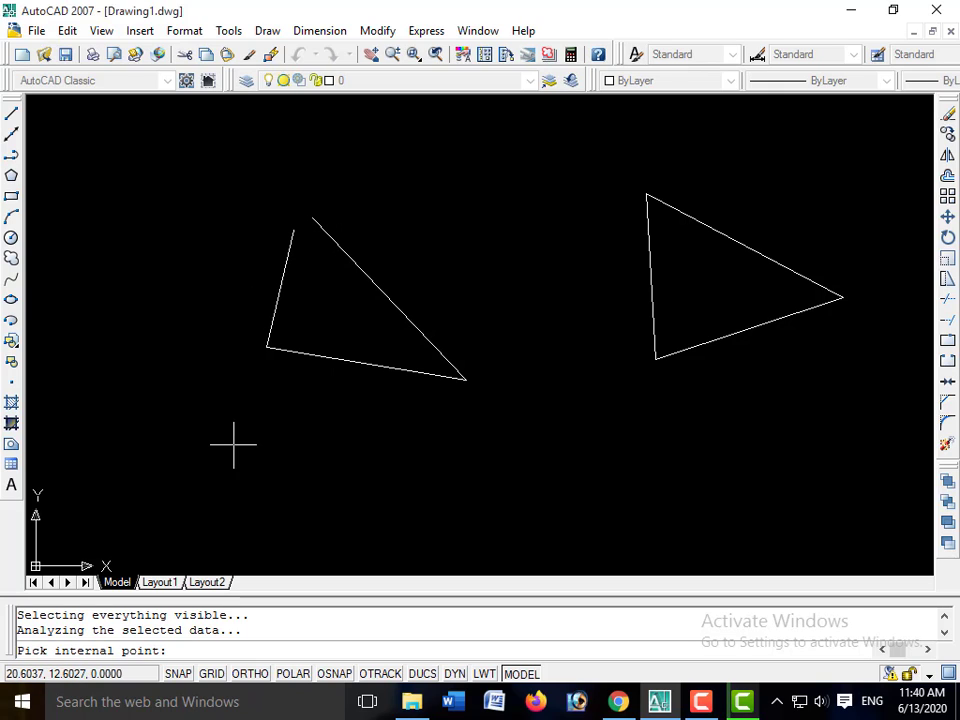
key(Escape)
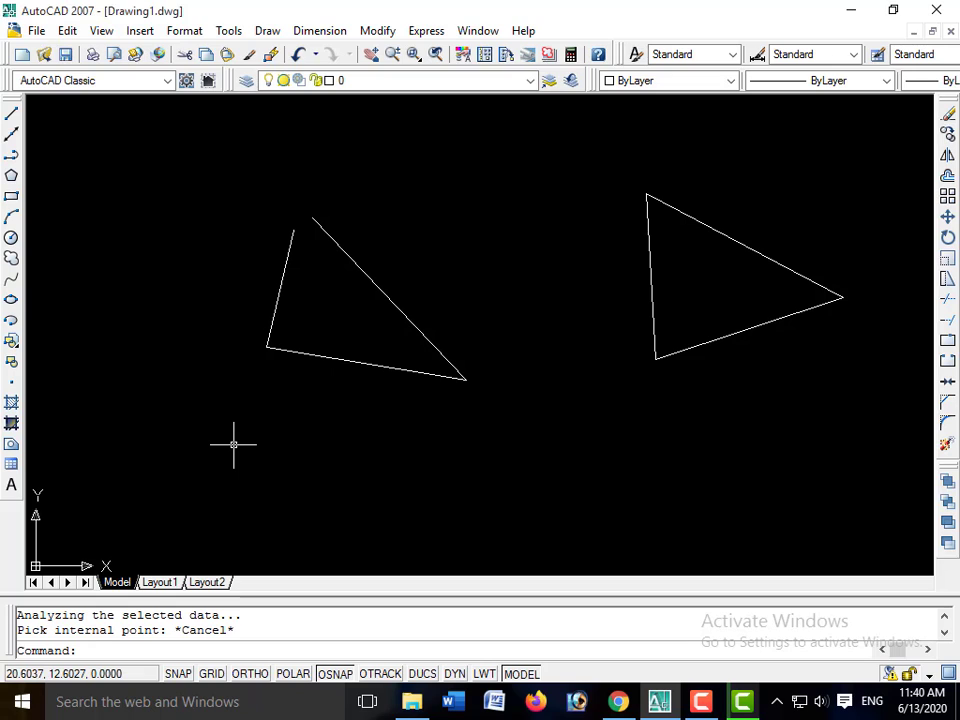
Step: Draw a diagonal line from about (22.3, 17.9) up and to the right, crossing the open shape's bottom and slanted right sides
text(l)
key(Return)
click(250, 392)
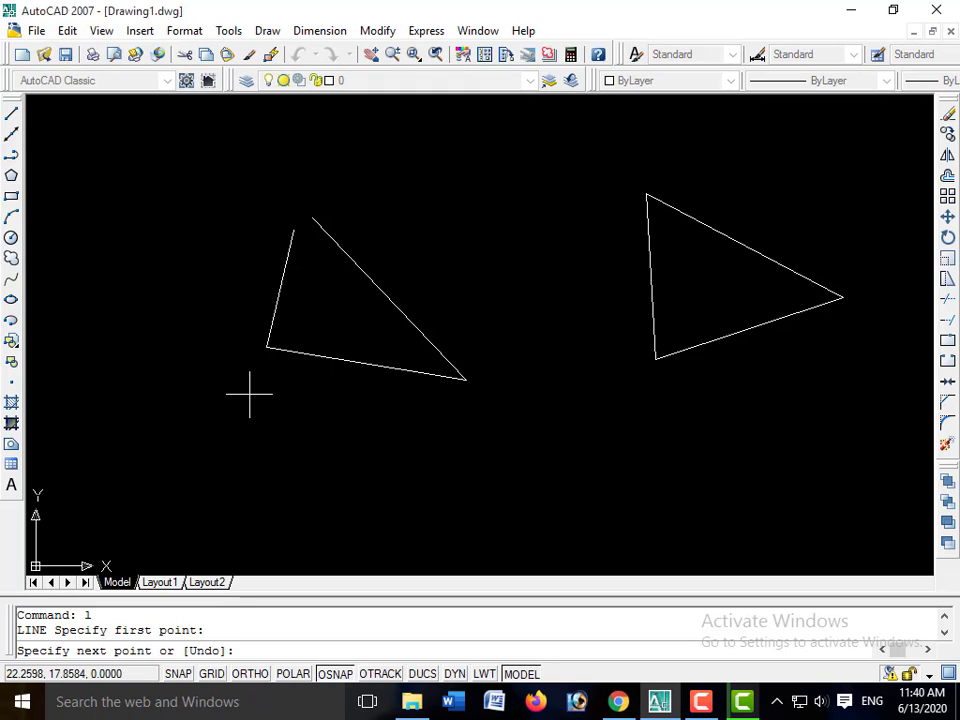
click(404, 255)
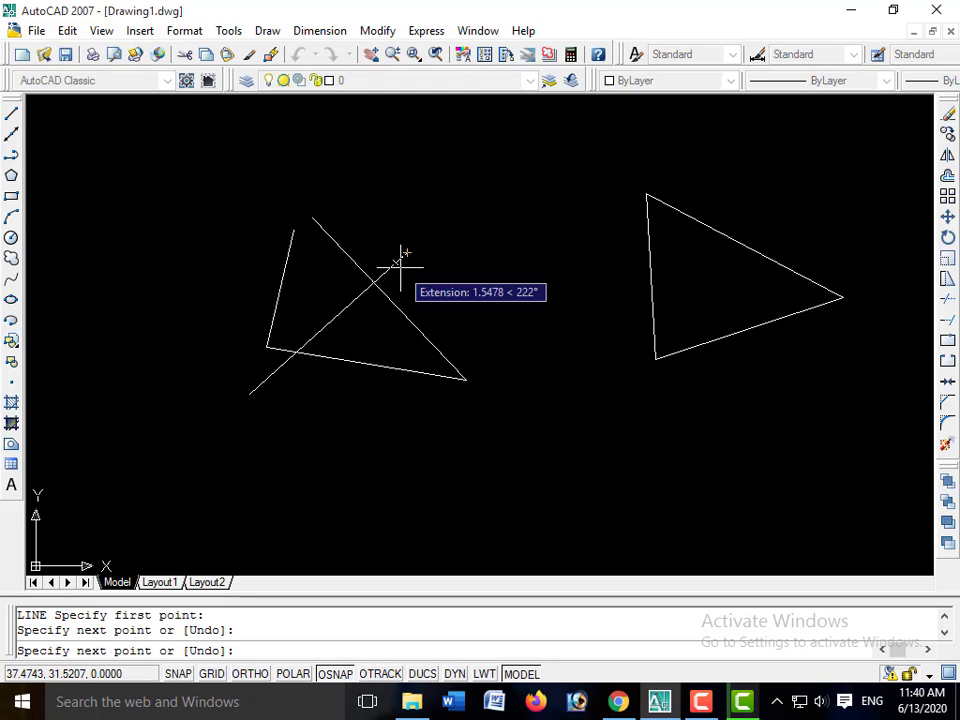
key(Escape)
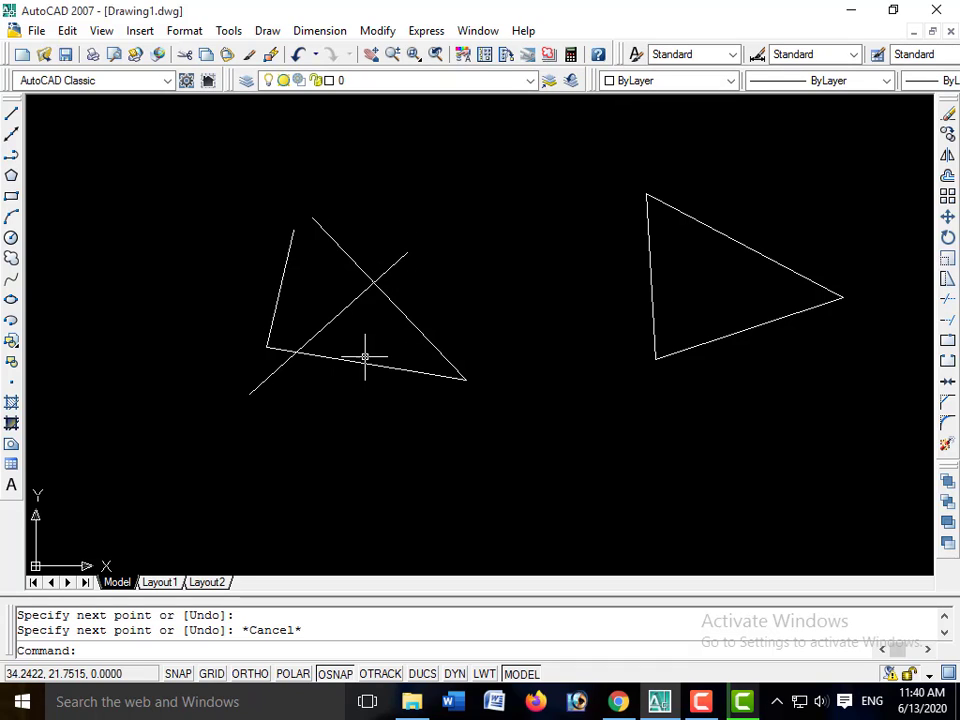
Step: Create a polyline boundary from a point picked in the closed area between the diagonal line and the shape's lower-right corner
text(b)
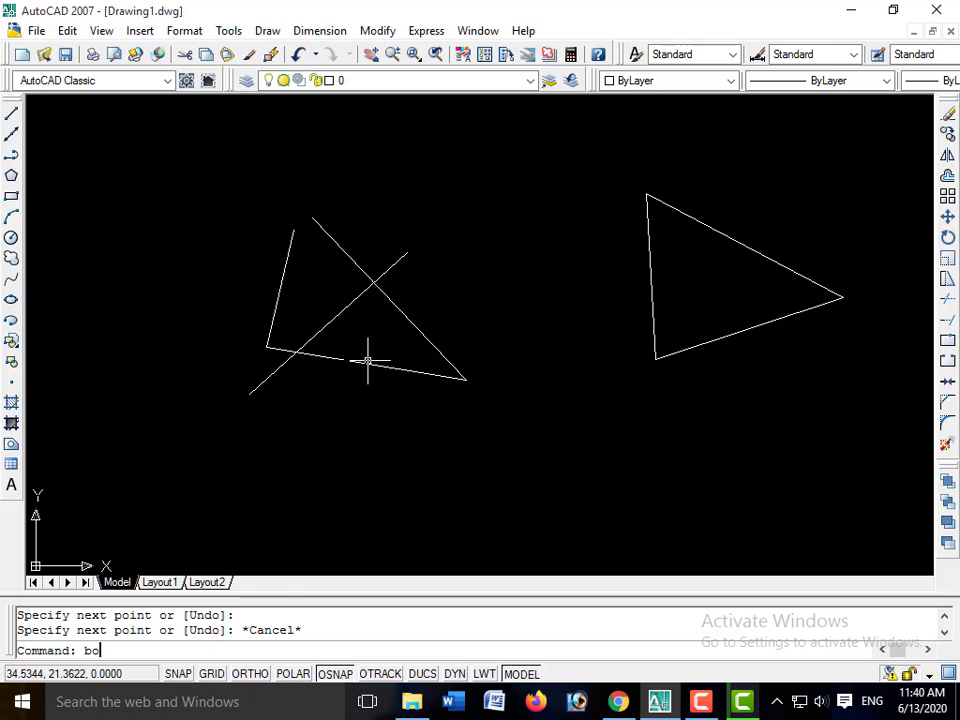
text(o)
key(Return)
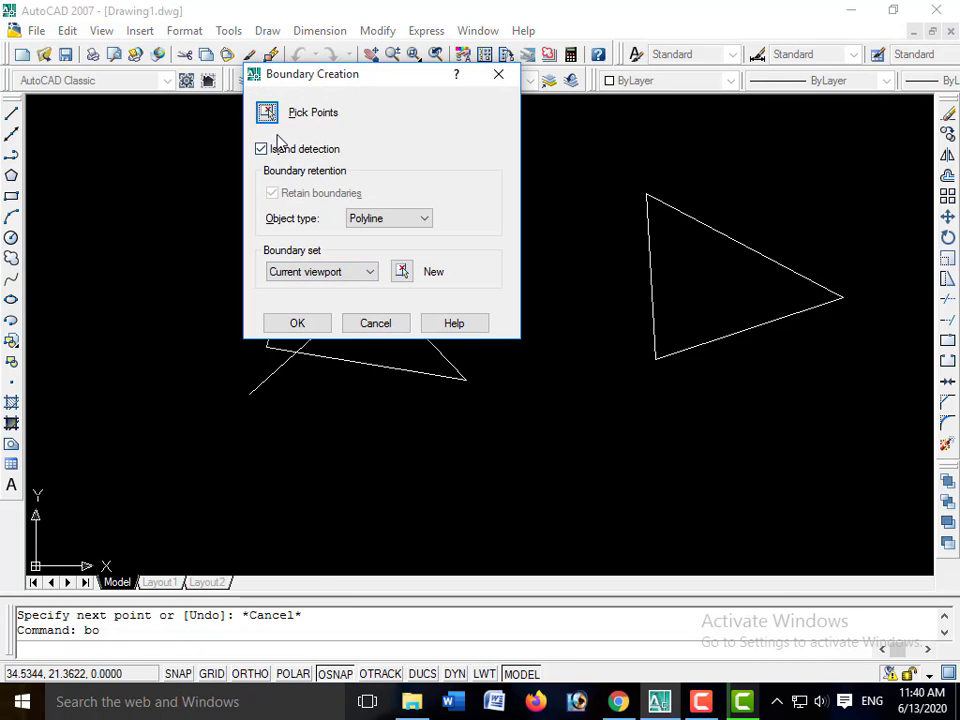
click(267, 114)
click(350, 330)
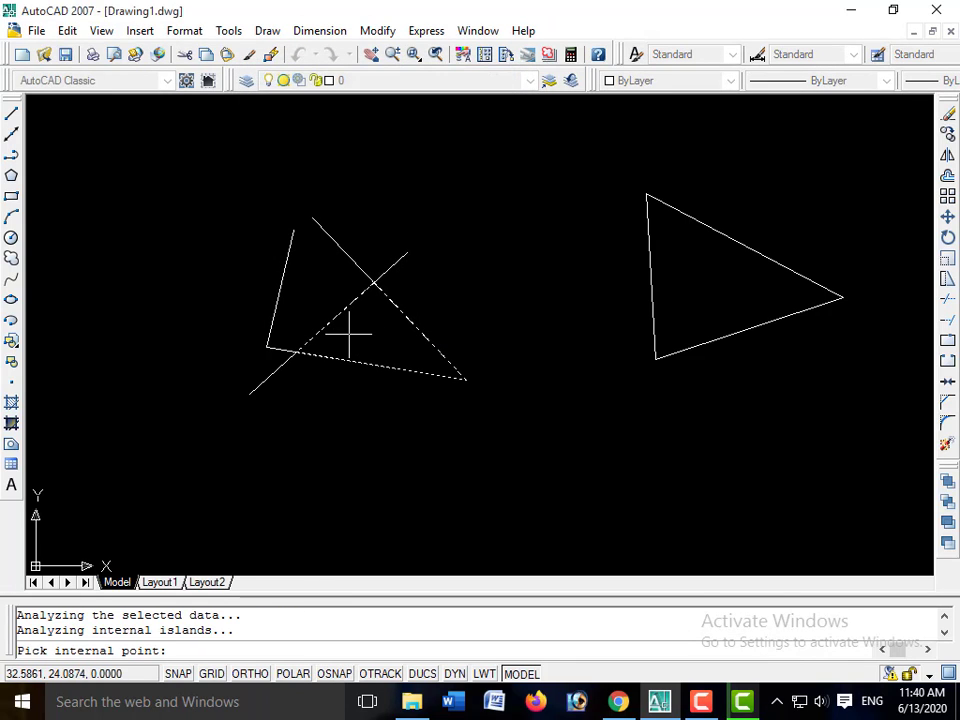
key(Return)
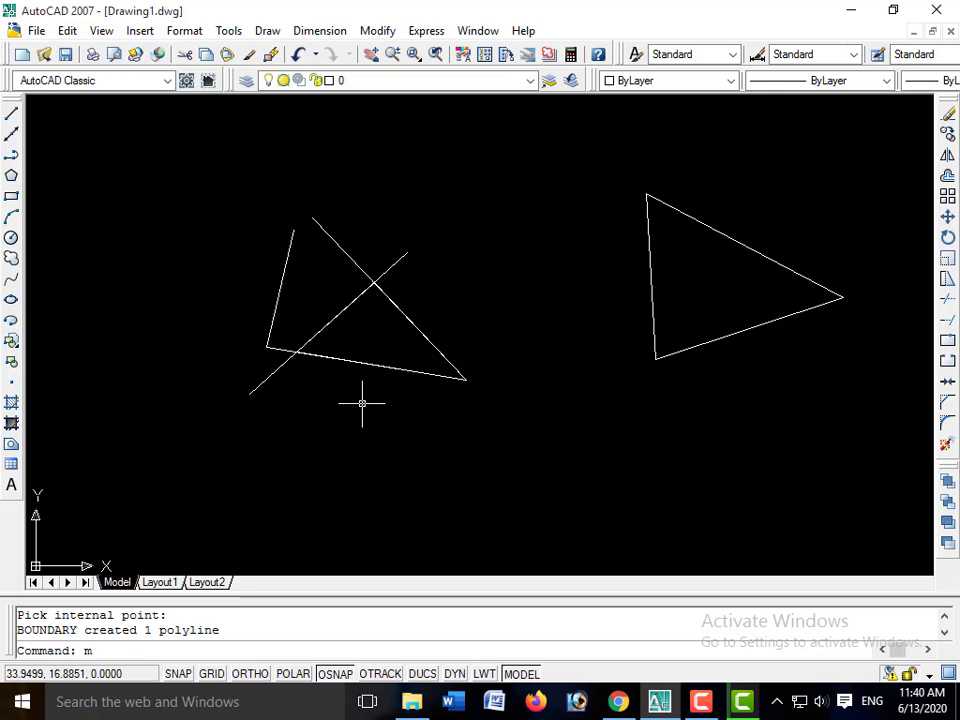
Step: Move the new triangular boundary polyline from its lower-left corner to the empty space below the original lines
key(Return)
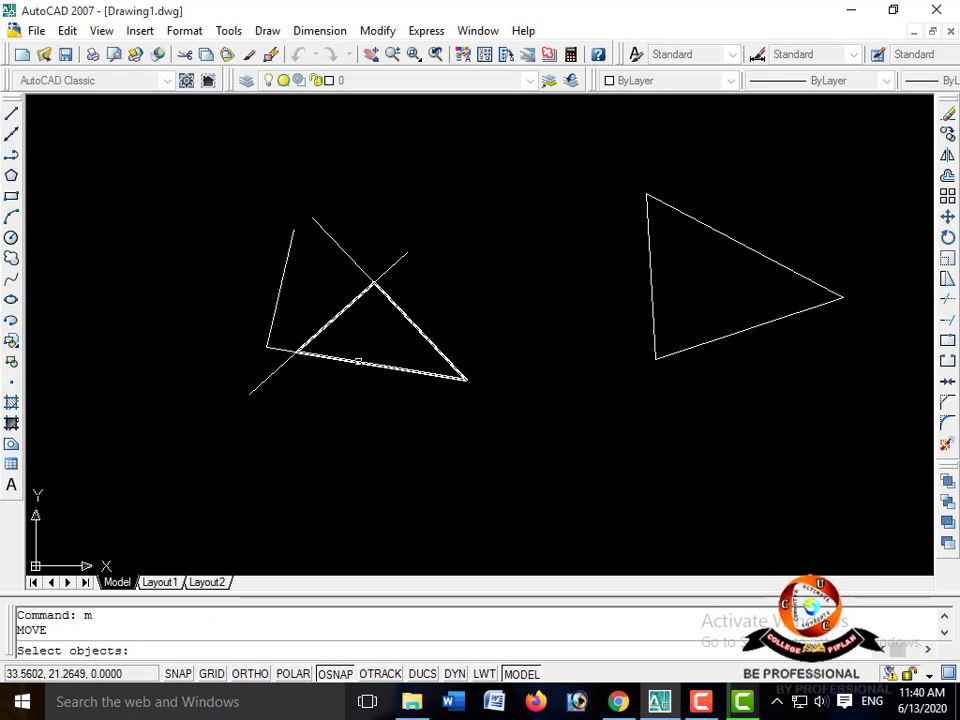
click(358, 363)
key(Return)
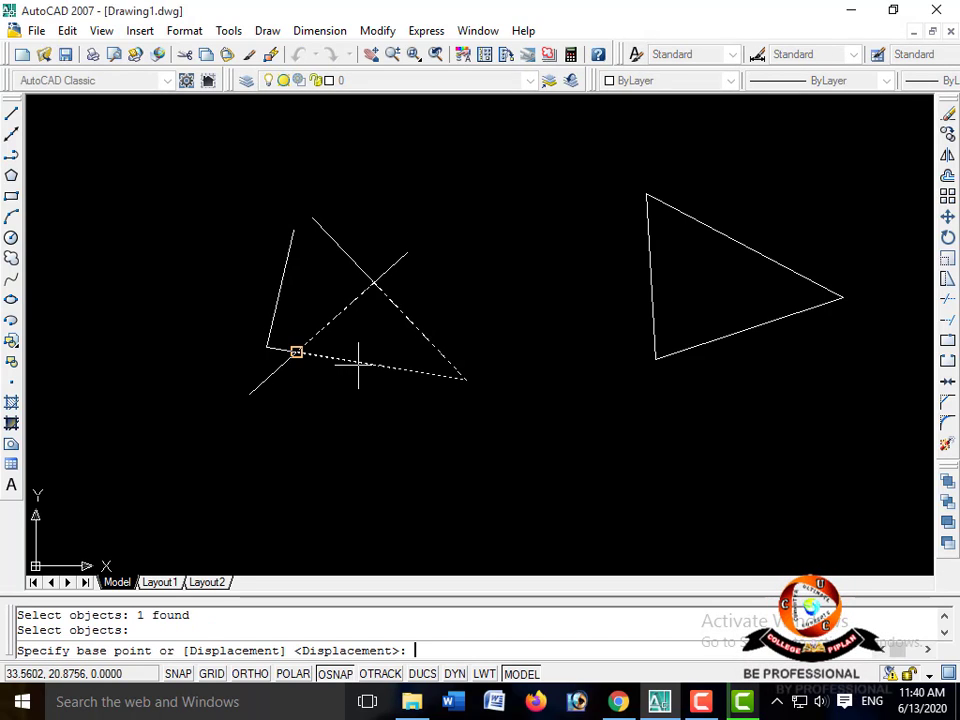
click(354, 368)
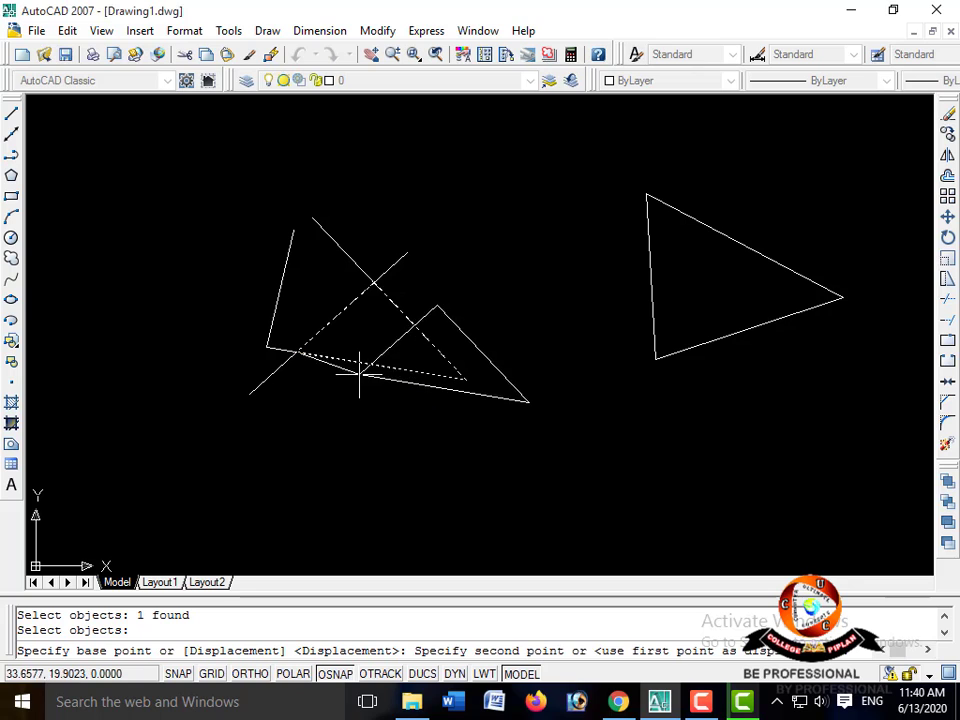
click(375, 482)
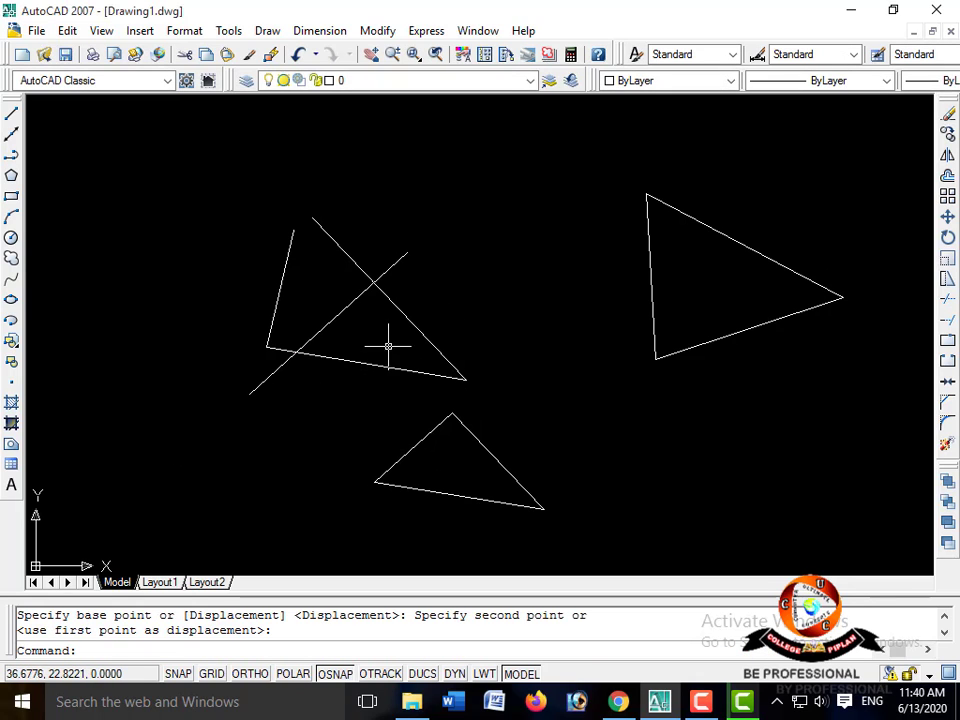
Step: Erase all the lines and polylines in the drawing
click(225, 132)
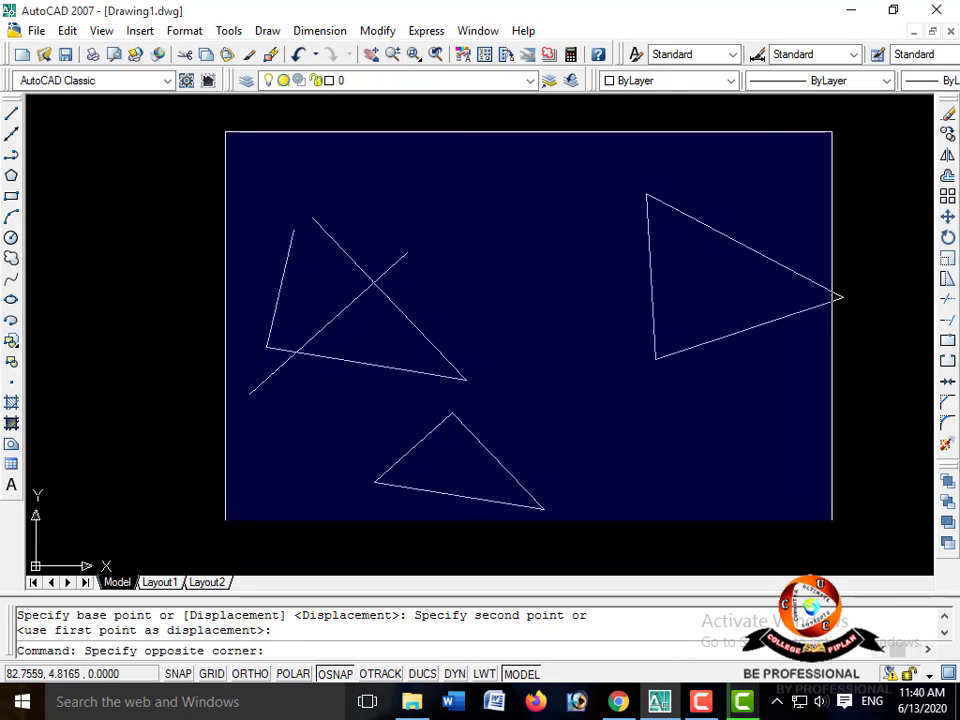
click(874, 529)
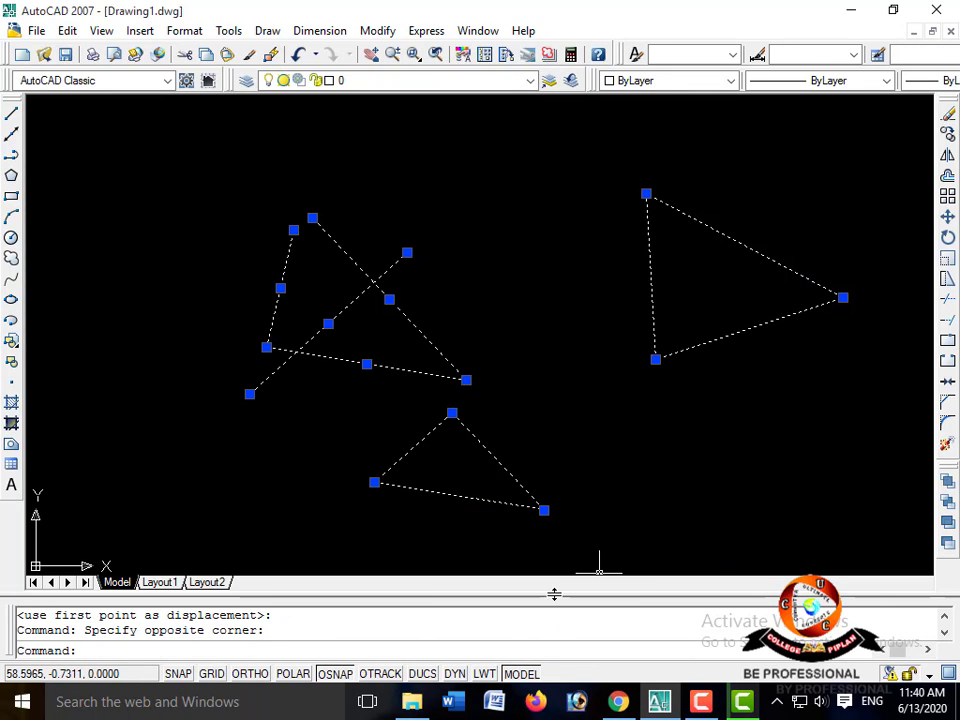
key(Delete)
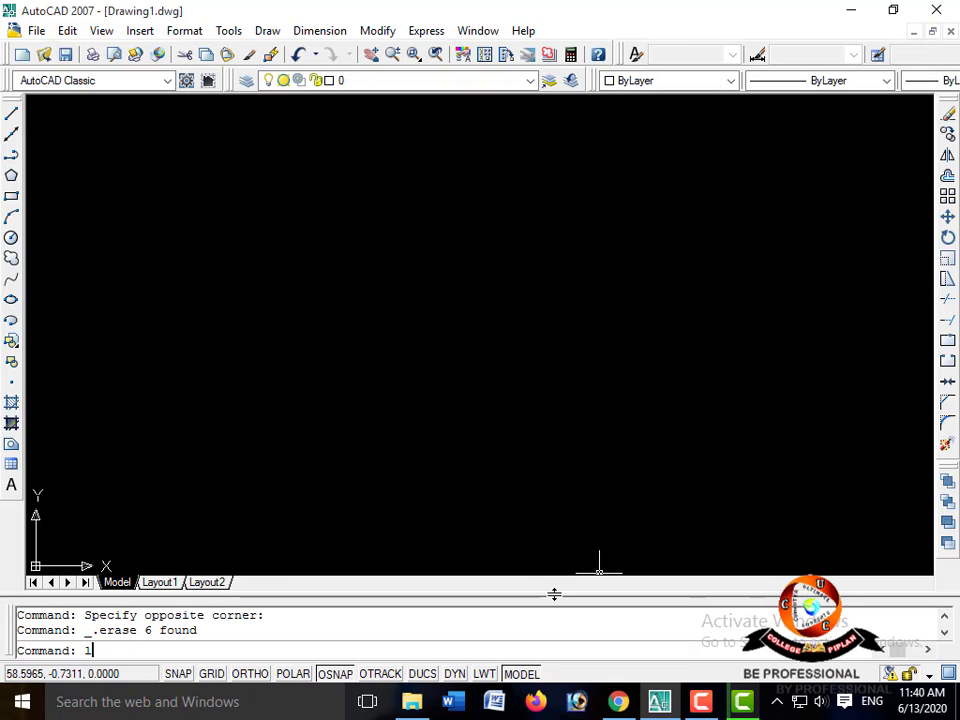
Step: Draw a closed five-sided shape of connected lines with an inward notch on its left side, starting at about (36.4, 36.2)
text(l)
key(Return)
click(385, 218)
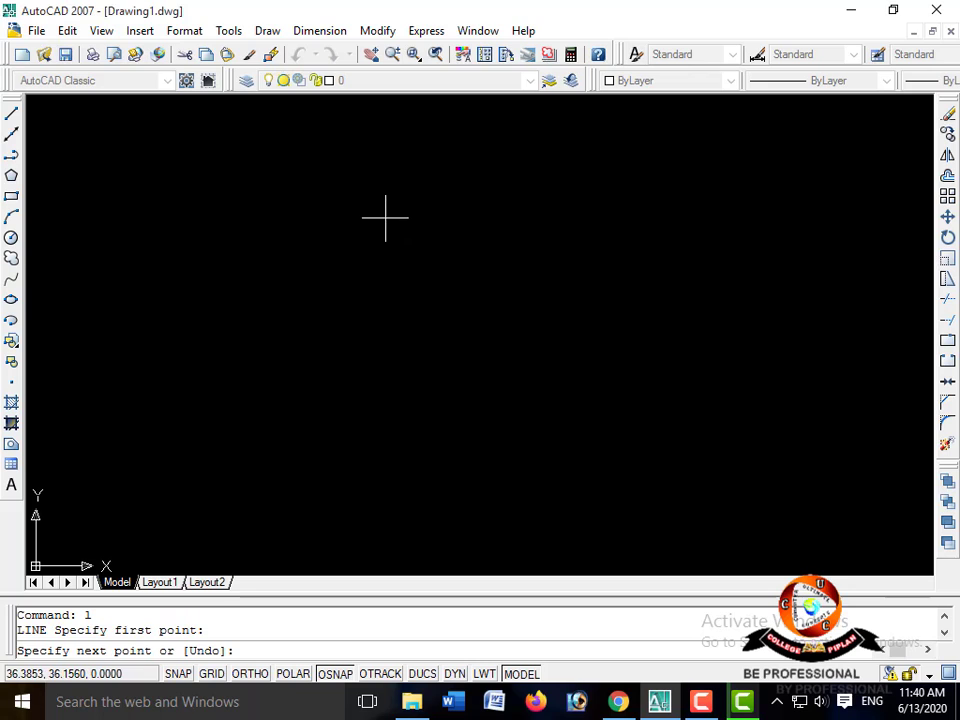
click(603, 355)
click(420, 484)
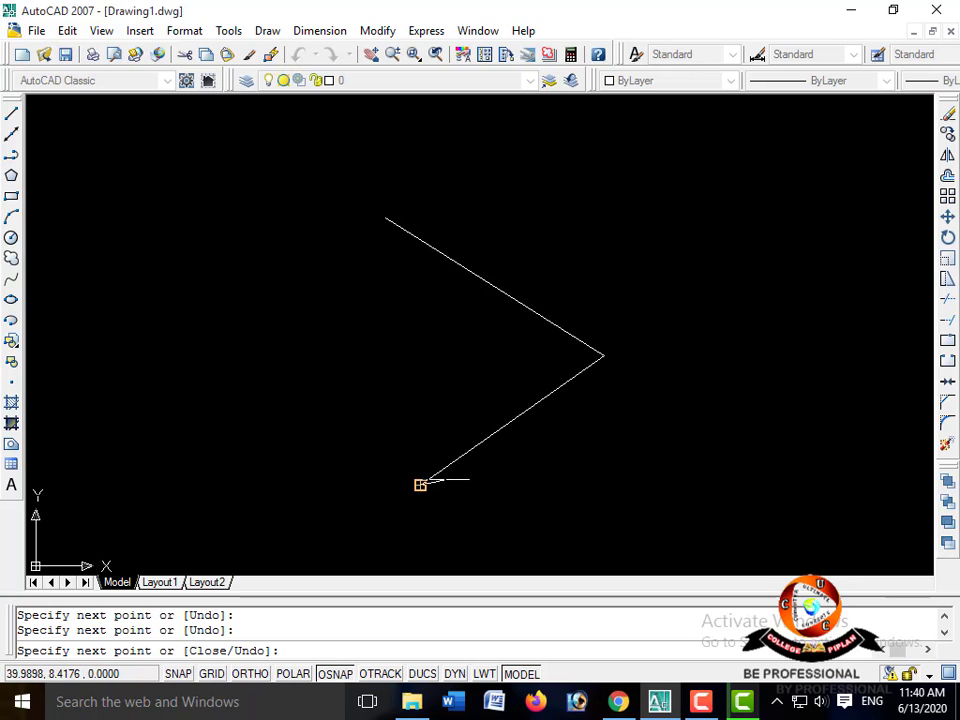
click(438, 317)
click(317, 311)
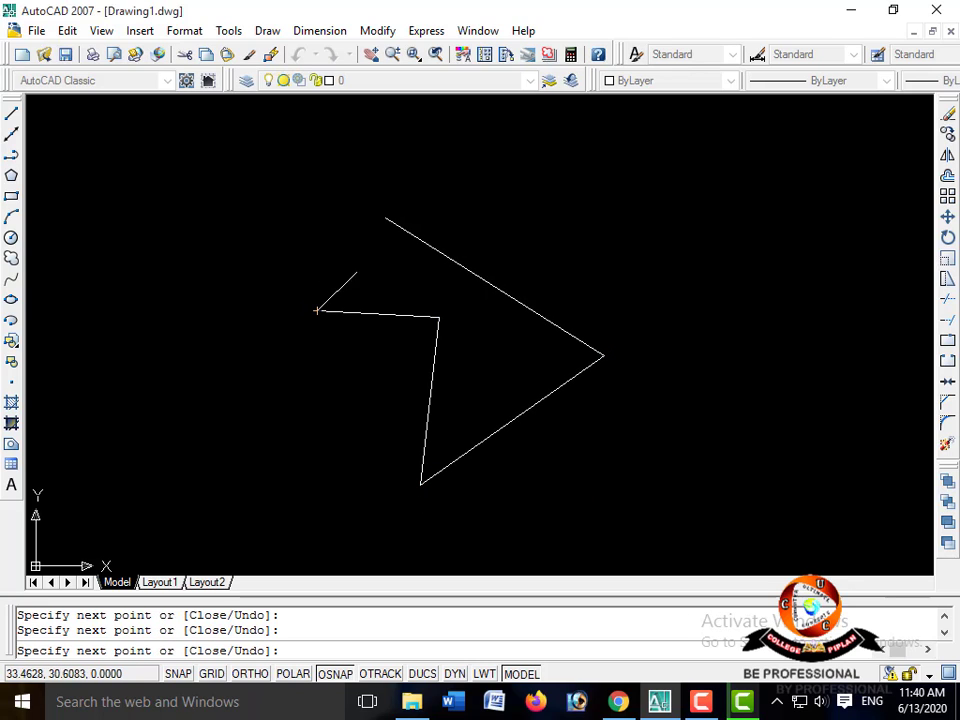
click(385, 218)
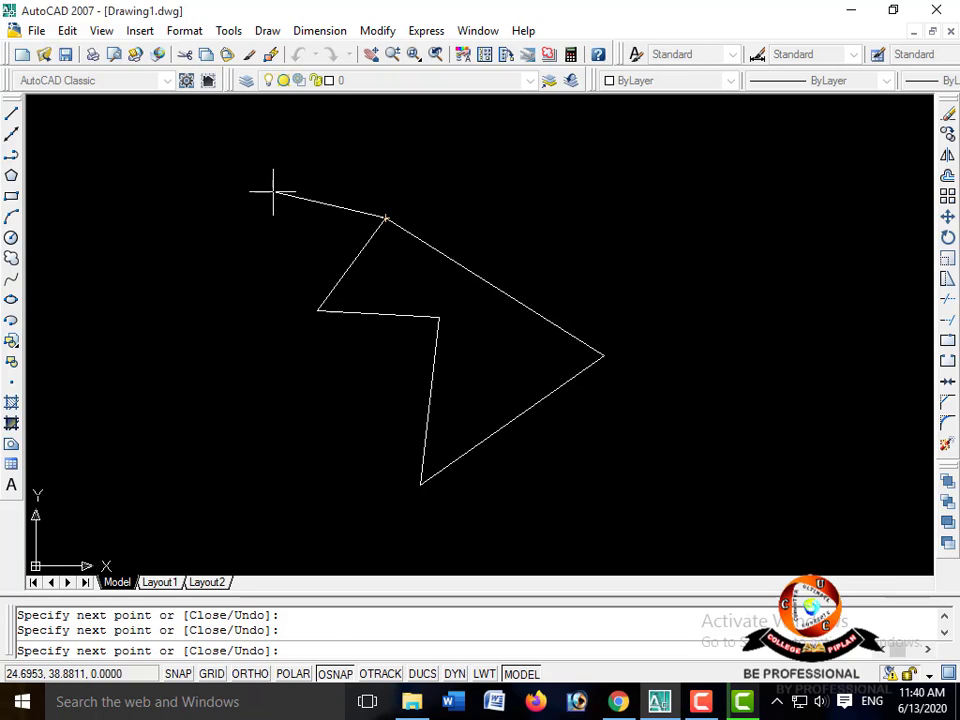
key(Escape)
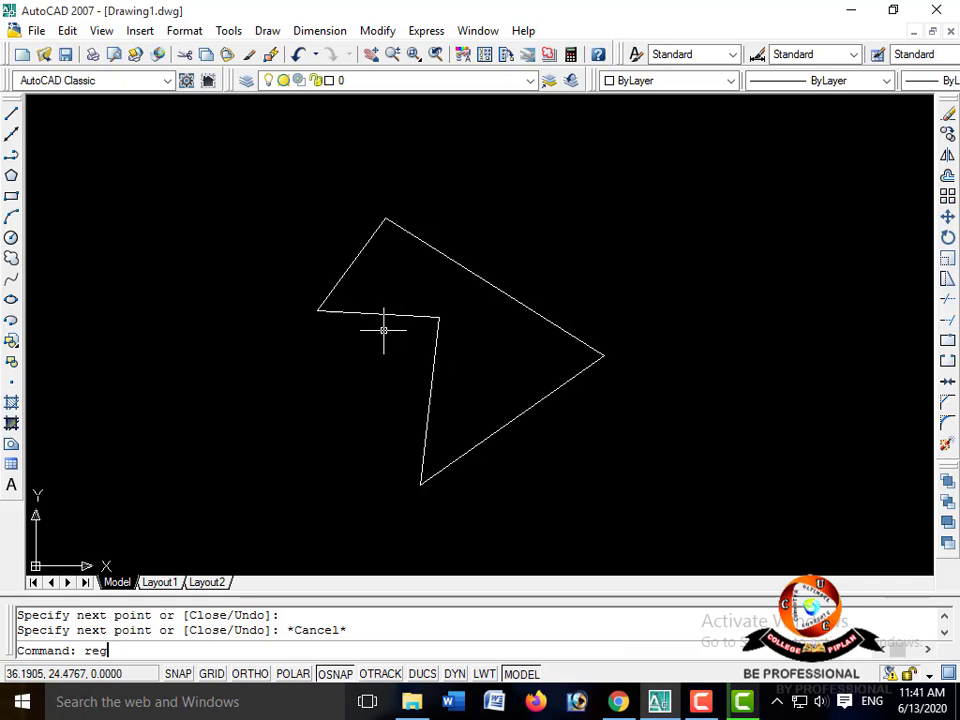
Step: Convert the five lines of the notched shape into a single region with the Region command
key(Return)
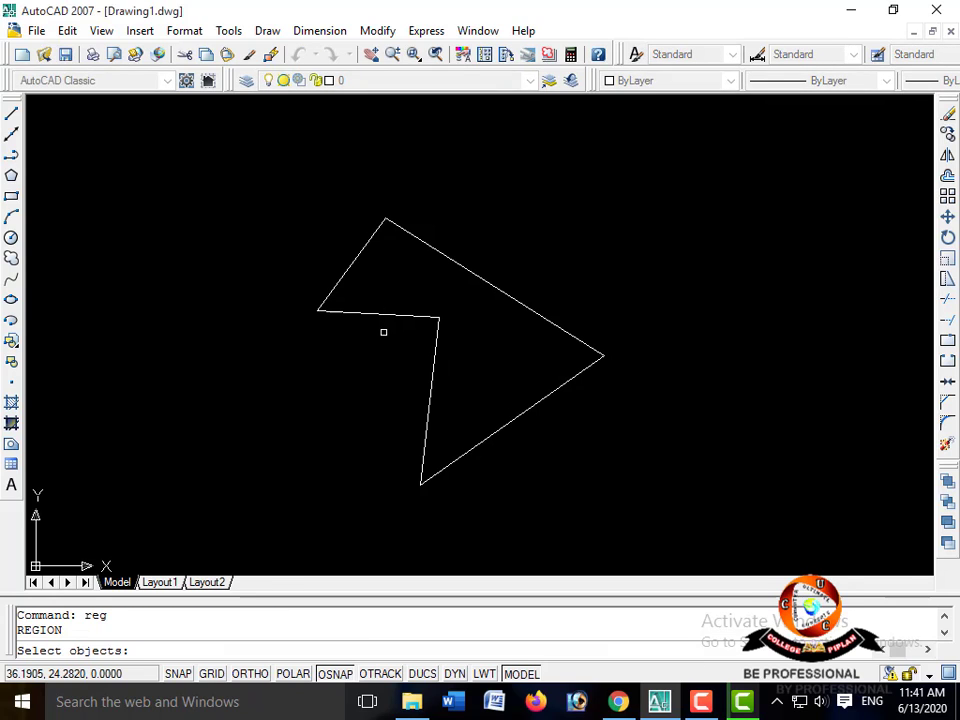
click(366, 243)
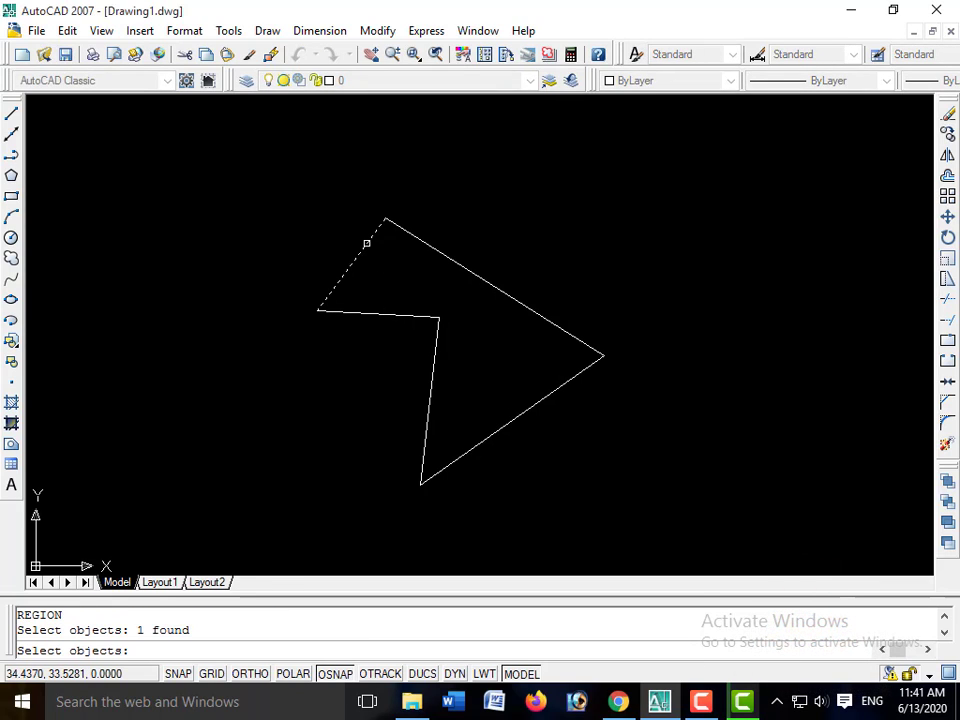
click(426, 244)
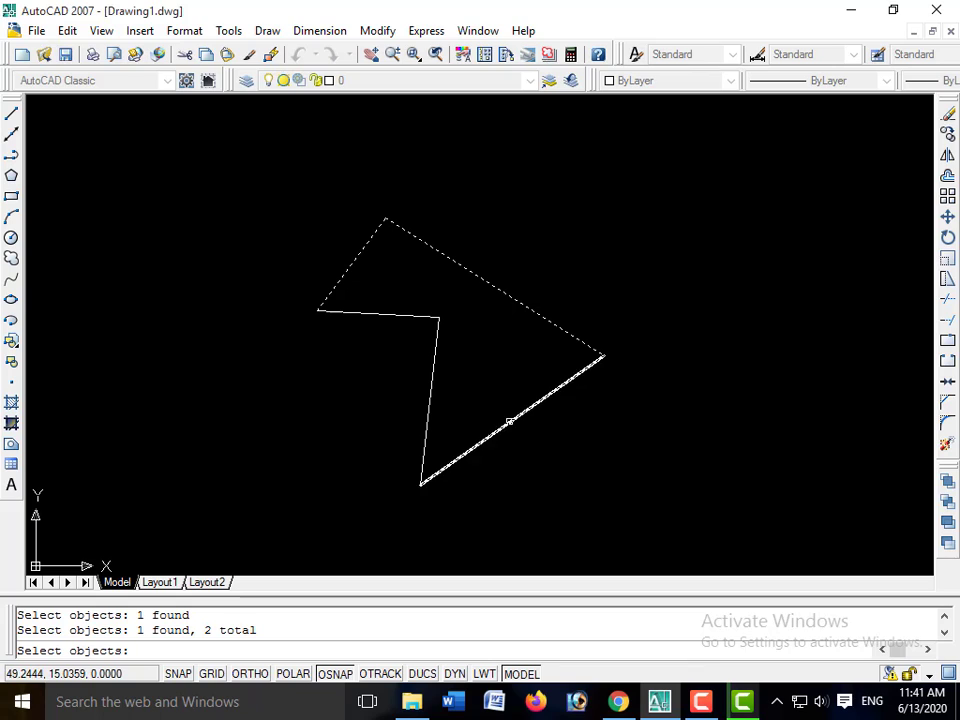
click(509, 421)
click(432, 371)
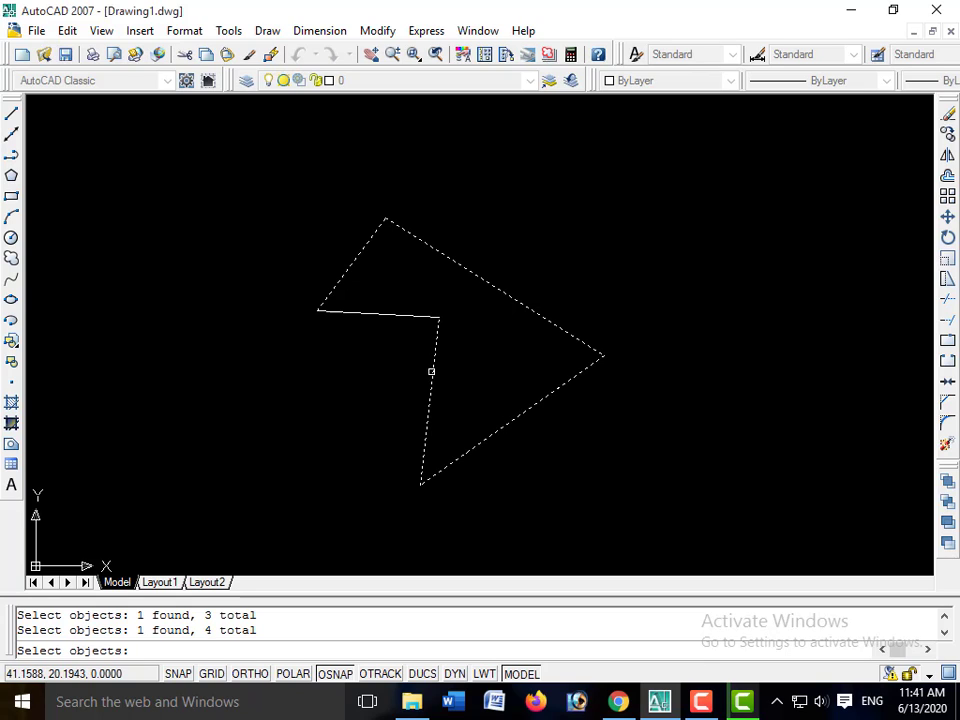
click(410, 316)
key(Return)
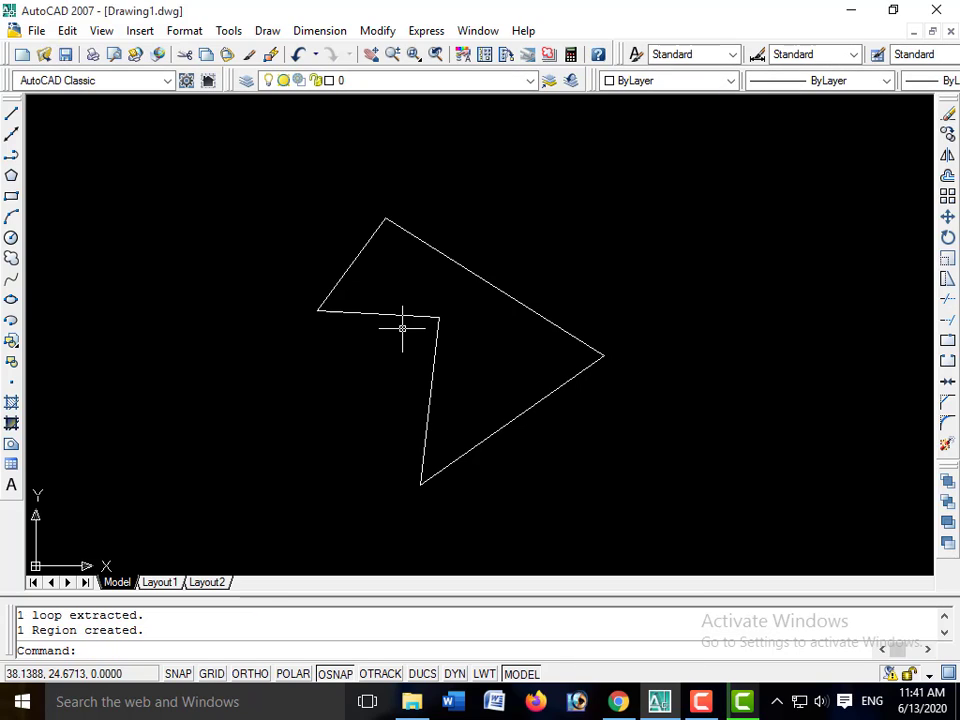
click(403, 314)
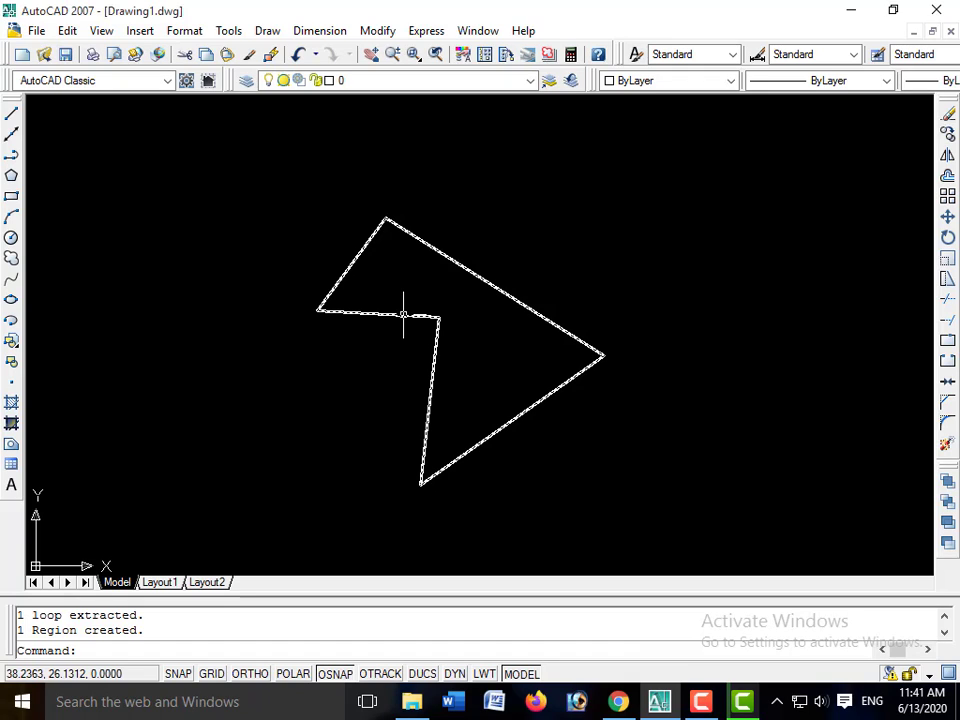
key(Escape)
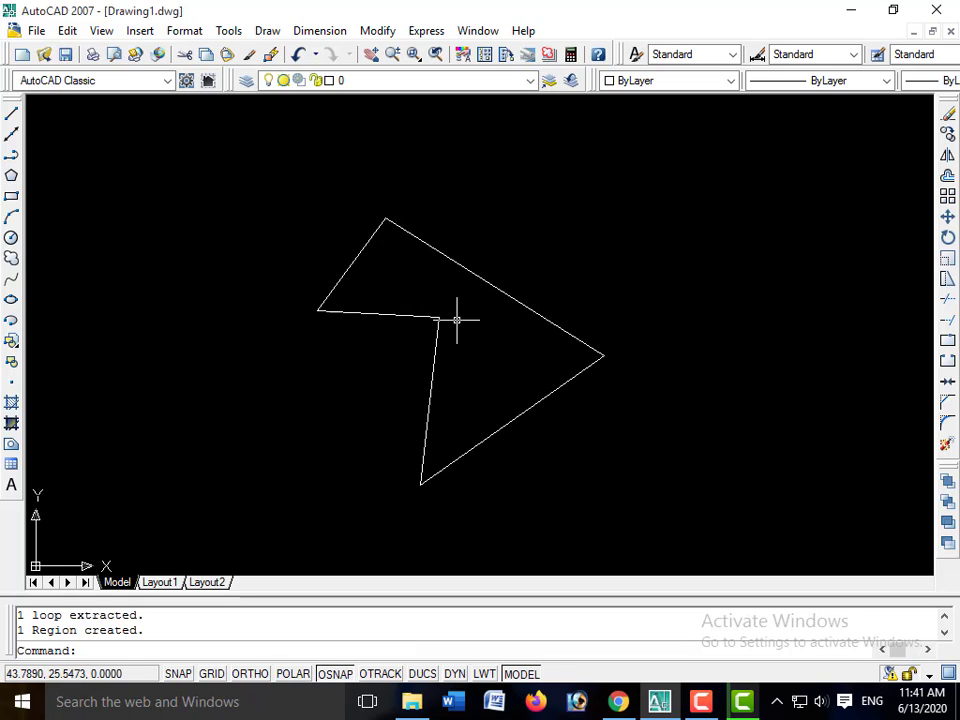
Step: Draw a roughly horizontal line across the lower part of the region, extending past both of its sides
scroll(455, 310, down, 2)
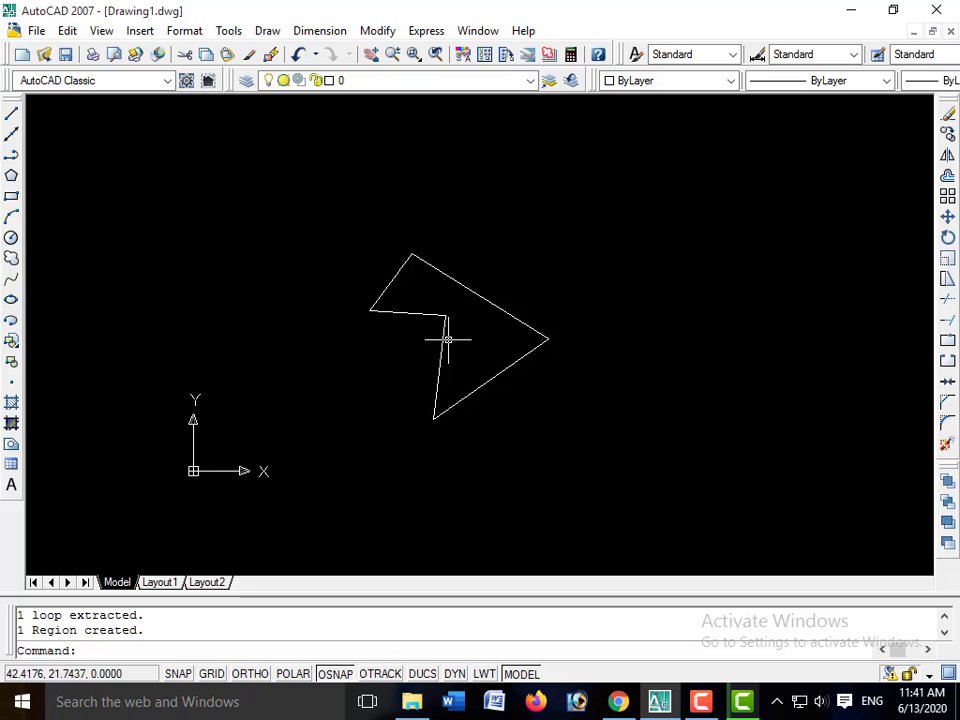
text(l)
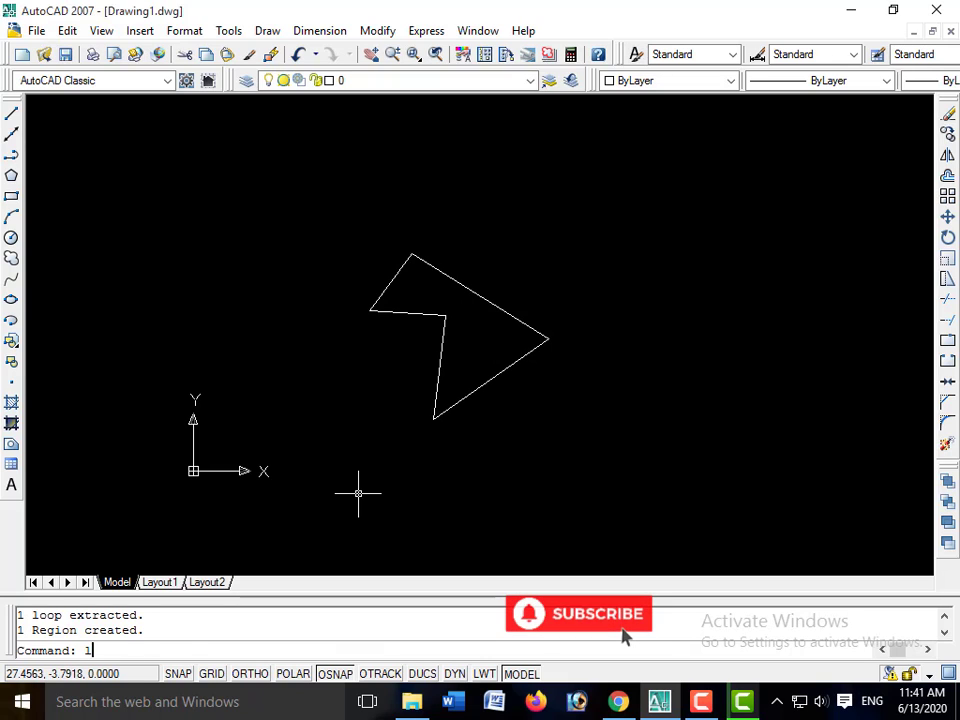
key(Return)
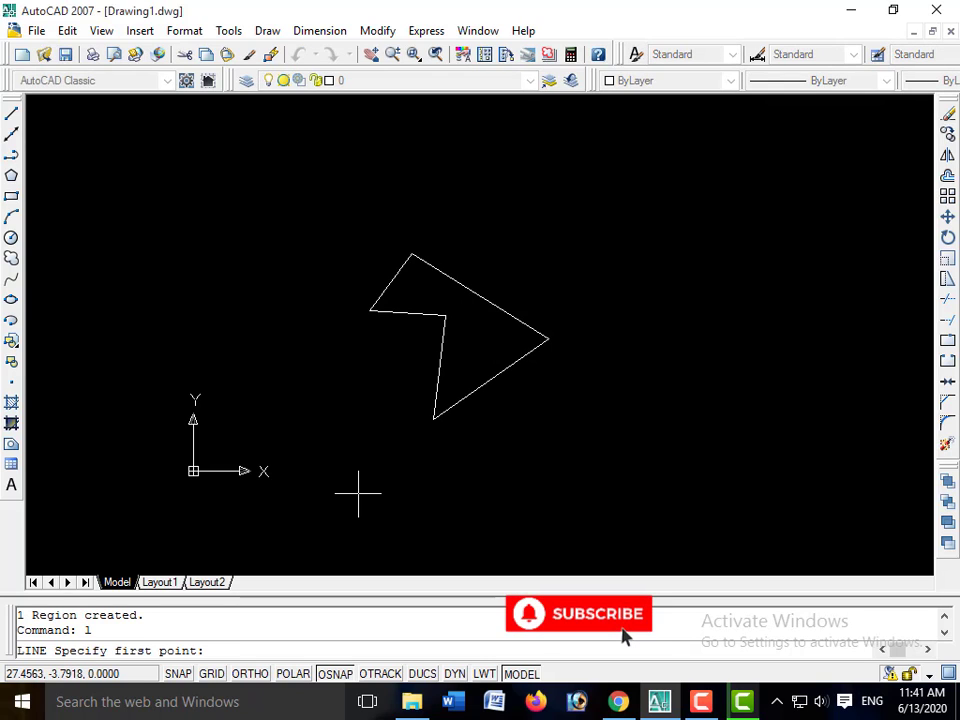
click(378, 369)
click(565, 368)
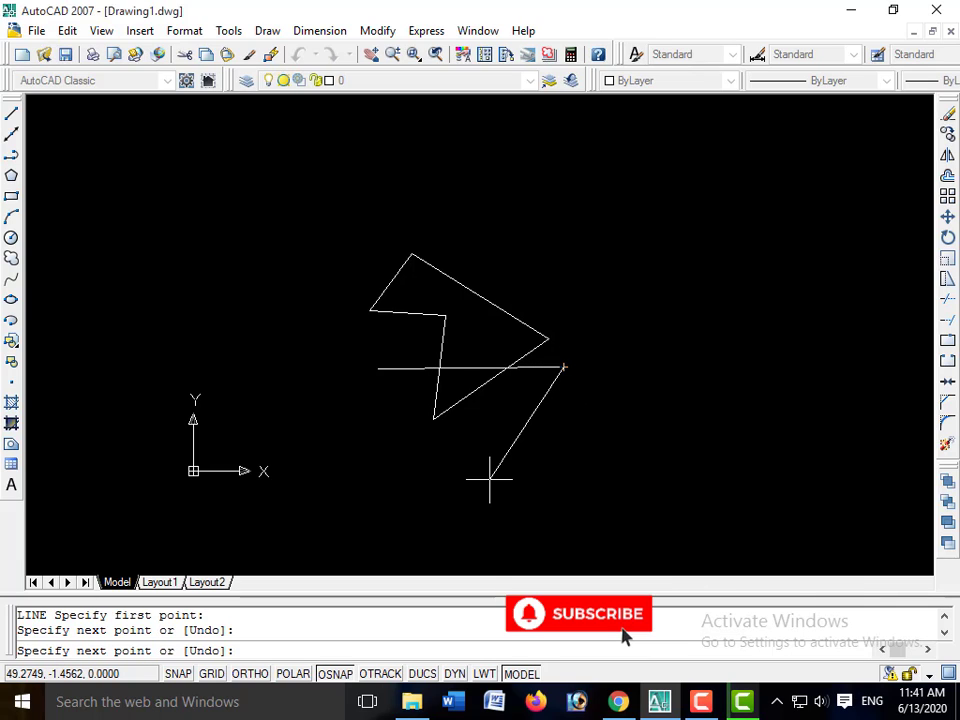
key(Escape)
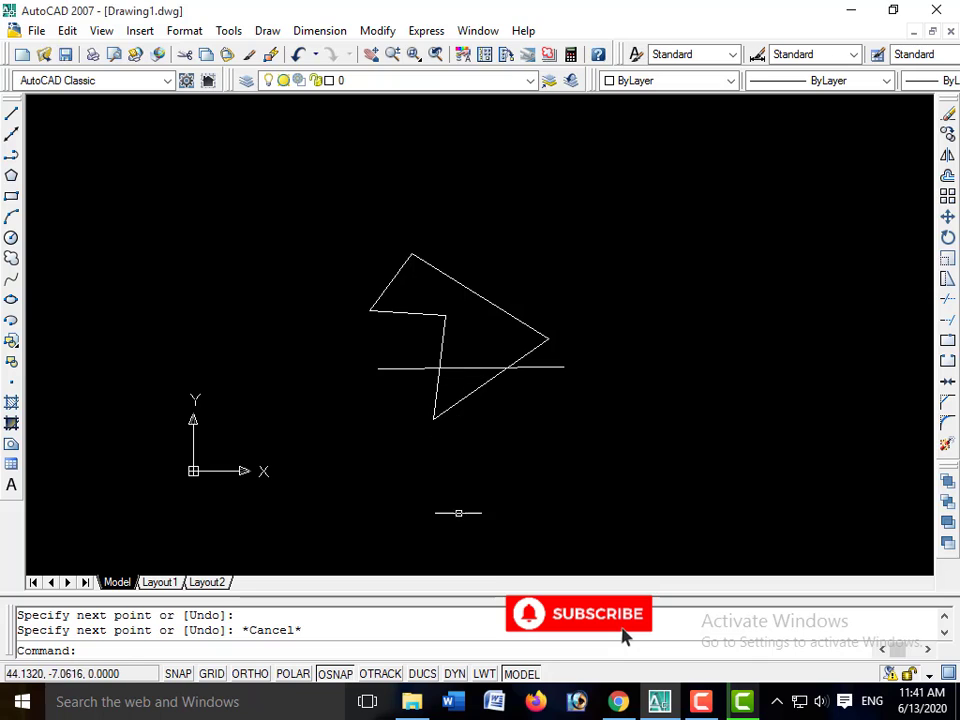
Step: Create a polyline boundary from a point picked inside the region above the horizontal line
text(b)
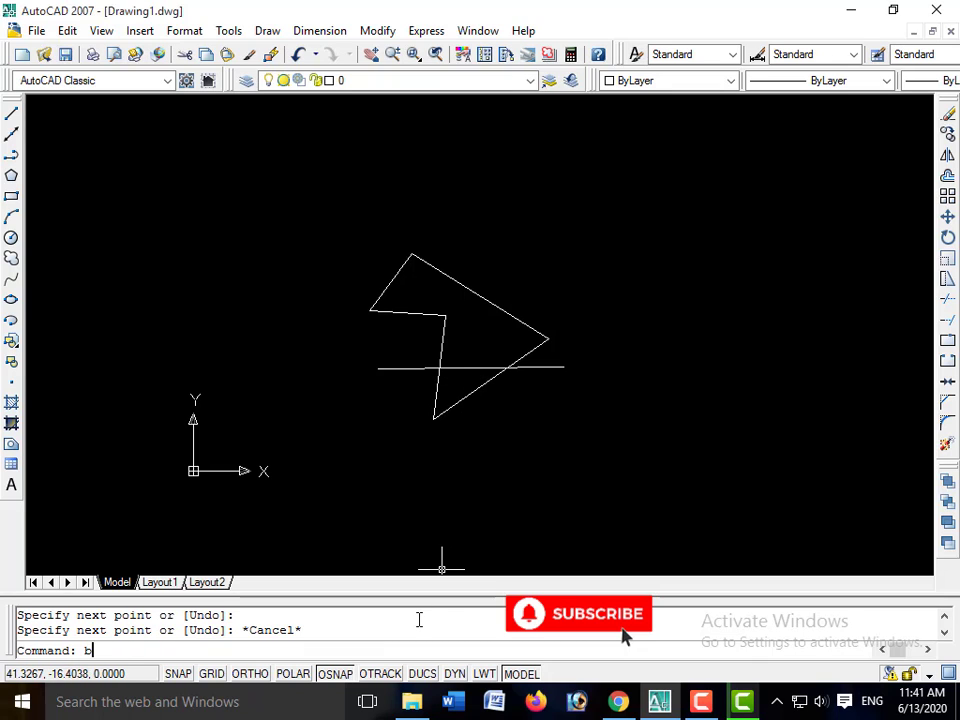
text(o)
key(Return)
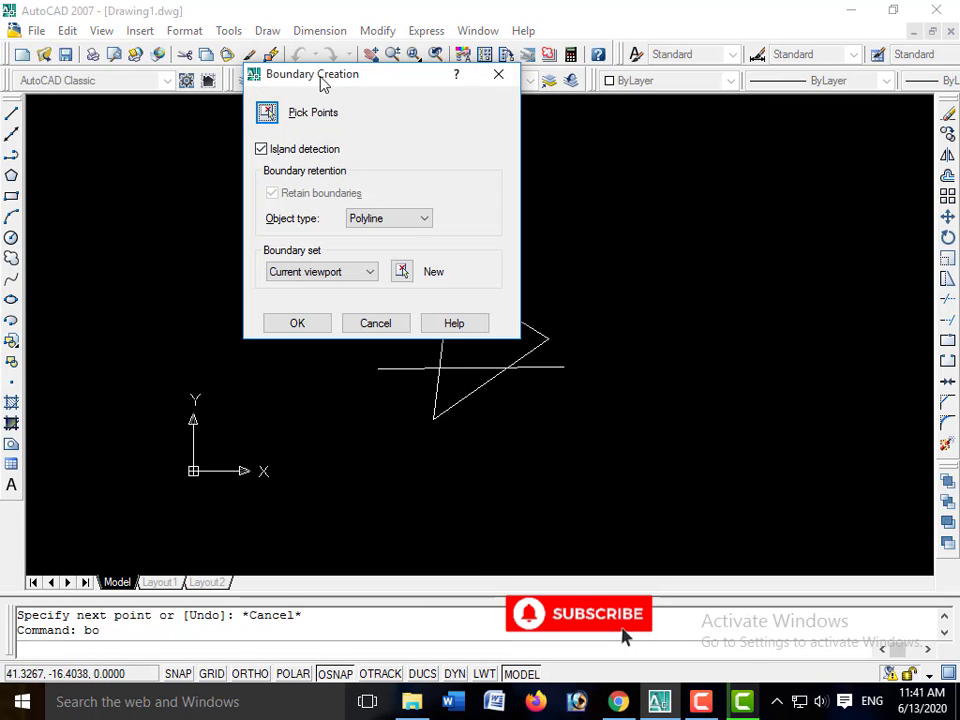
click(266, 112)
click(394, 300)
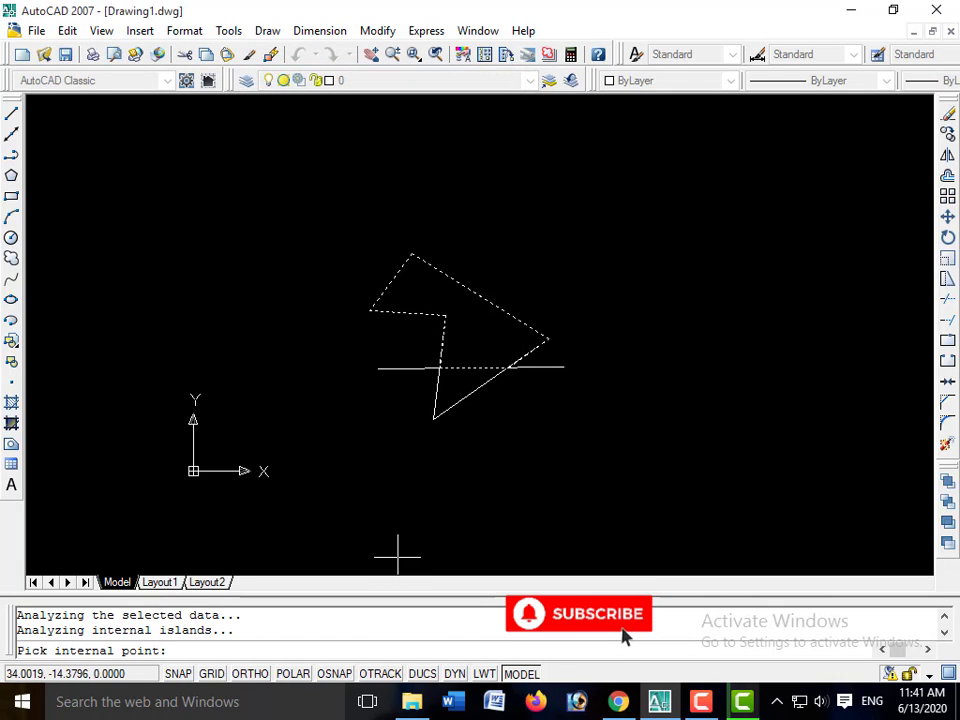
key(Return)
Step: Move the upper boundary polyline from its lower-right corner on the horizontal line to the empty space up and right of the region
text(m)
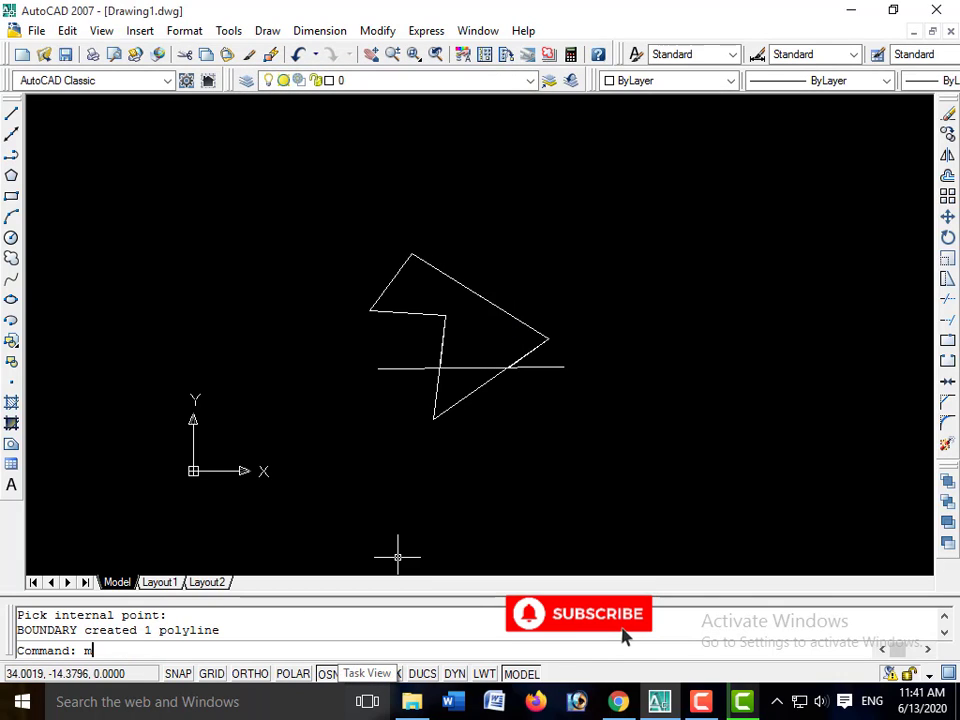
key(Return)
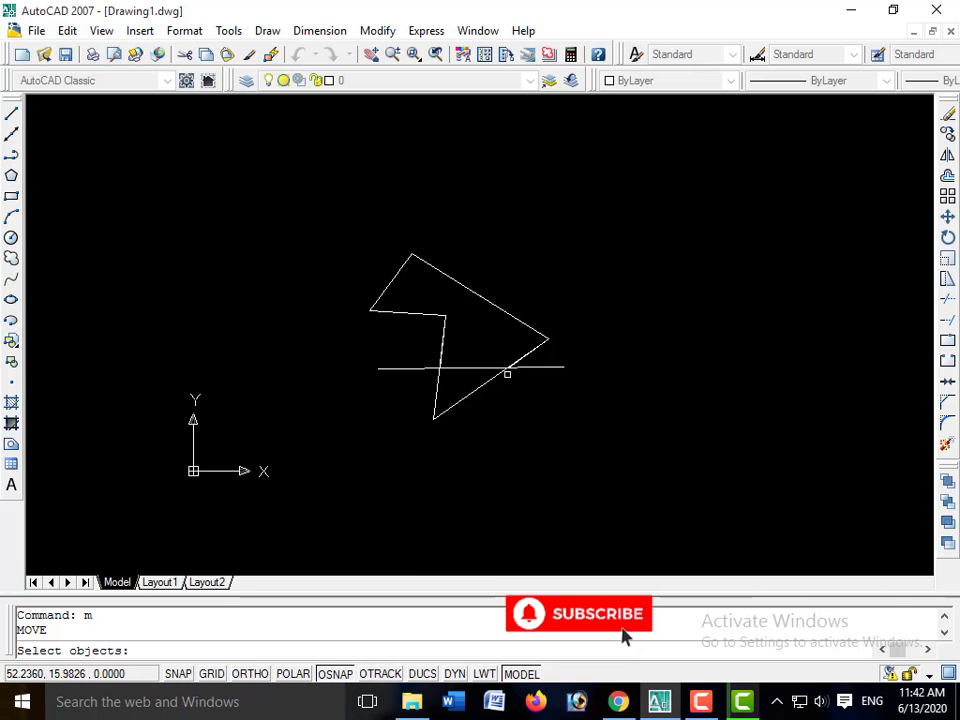
click(513, 364)
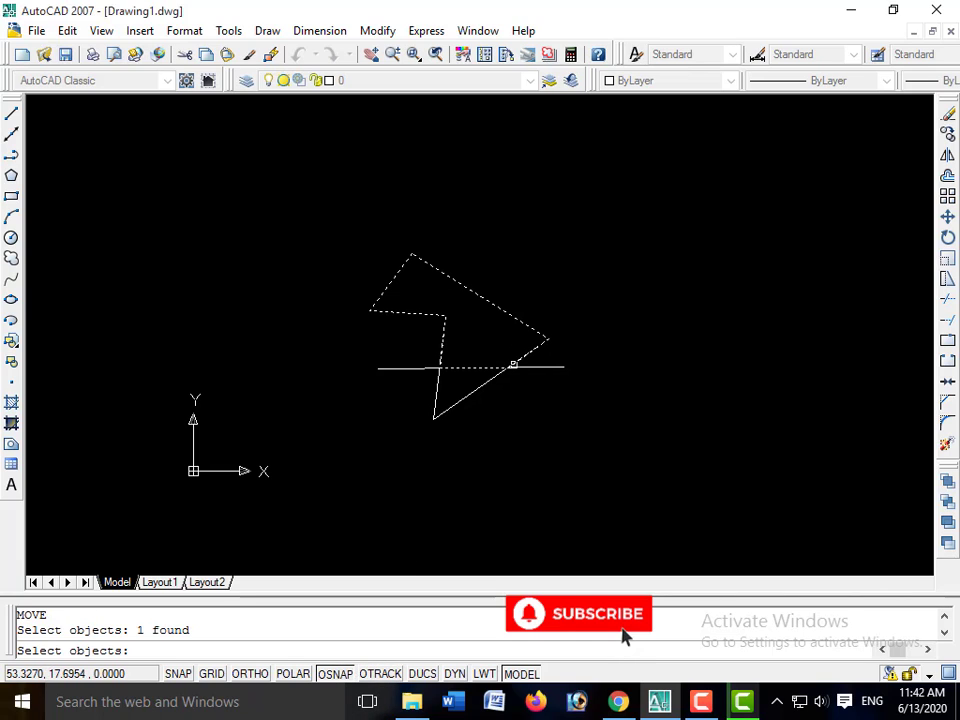
key(Return)
click(508, 367)
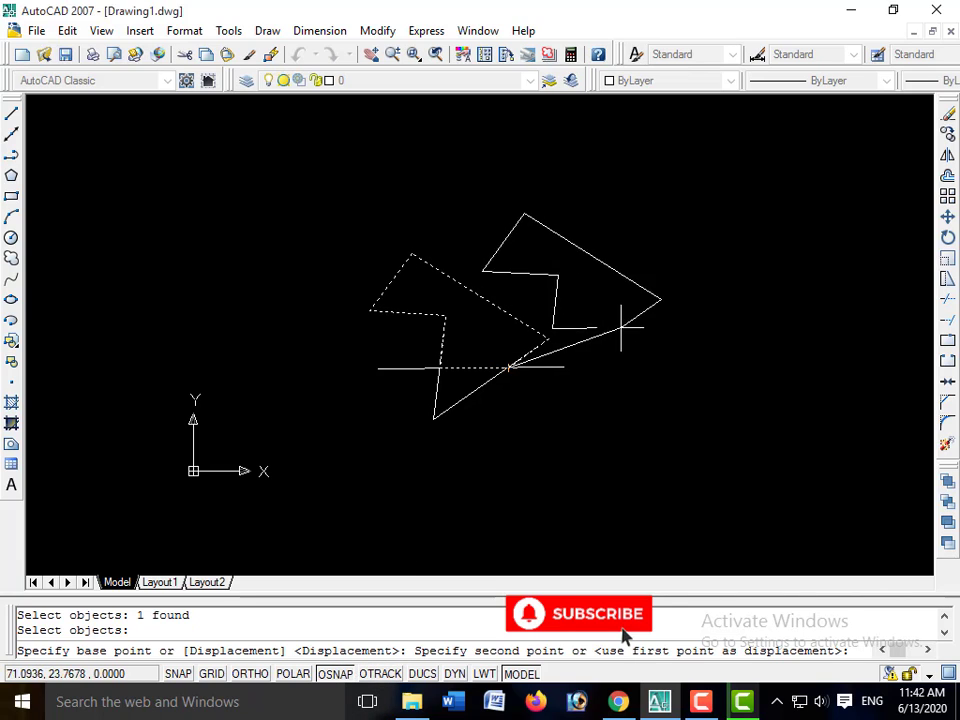
click(664, 305)
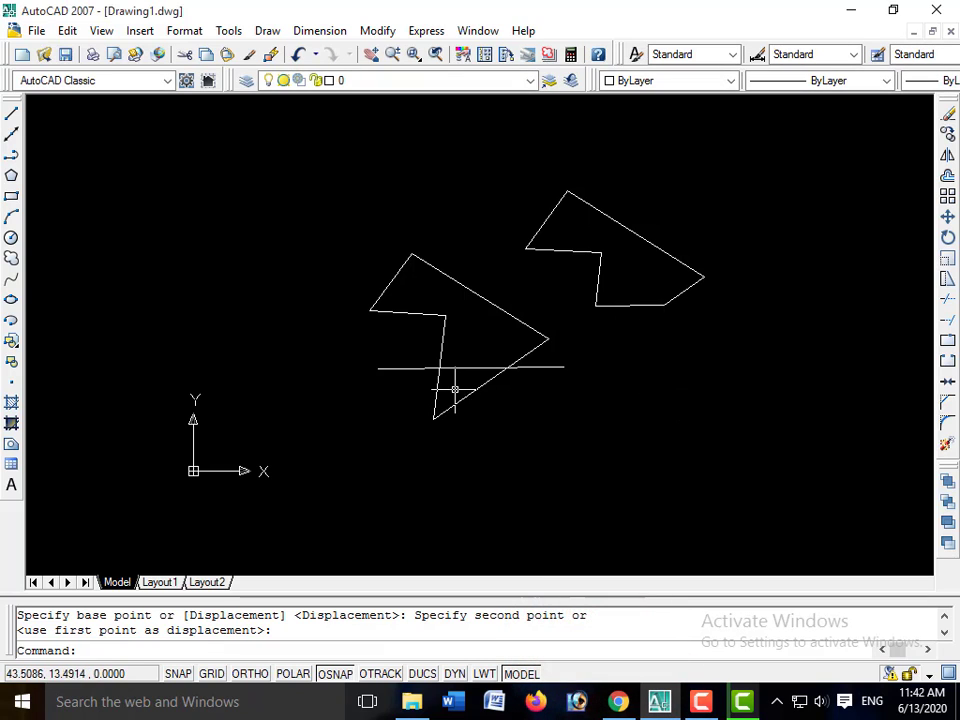
Step: Create a polyline boundary from a point picked in the triangular area below the horizontal line
text(bo)
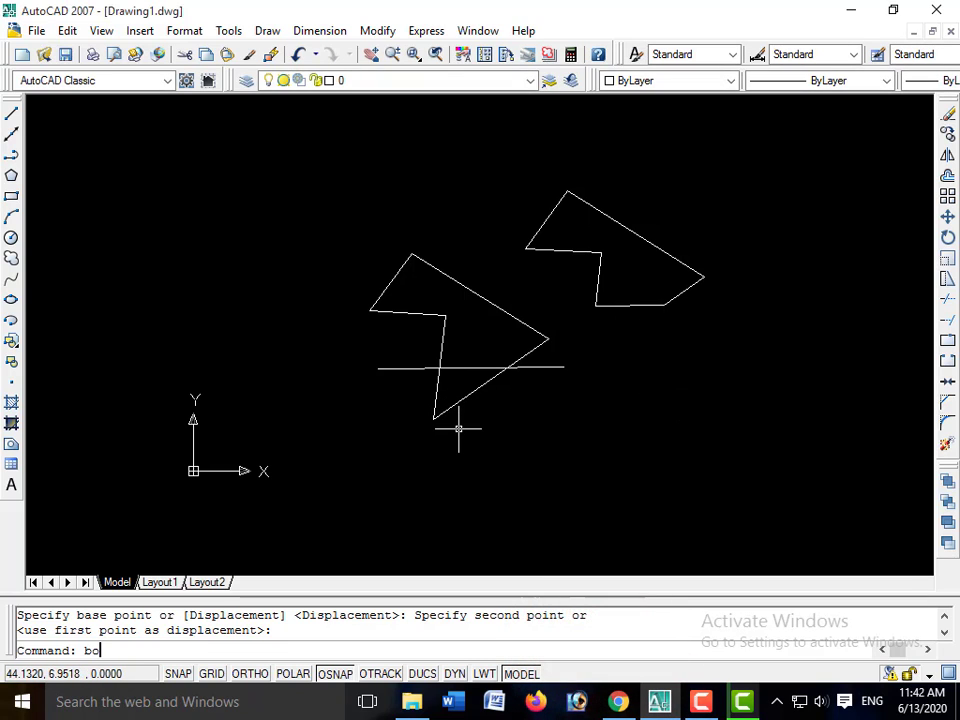
key(Return)
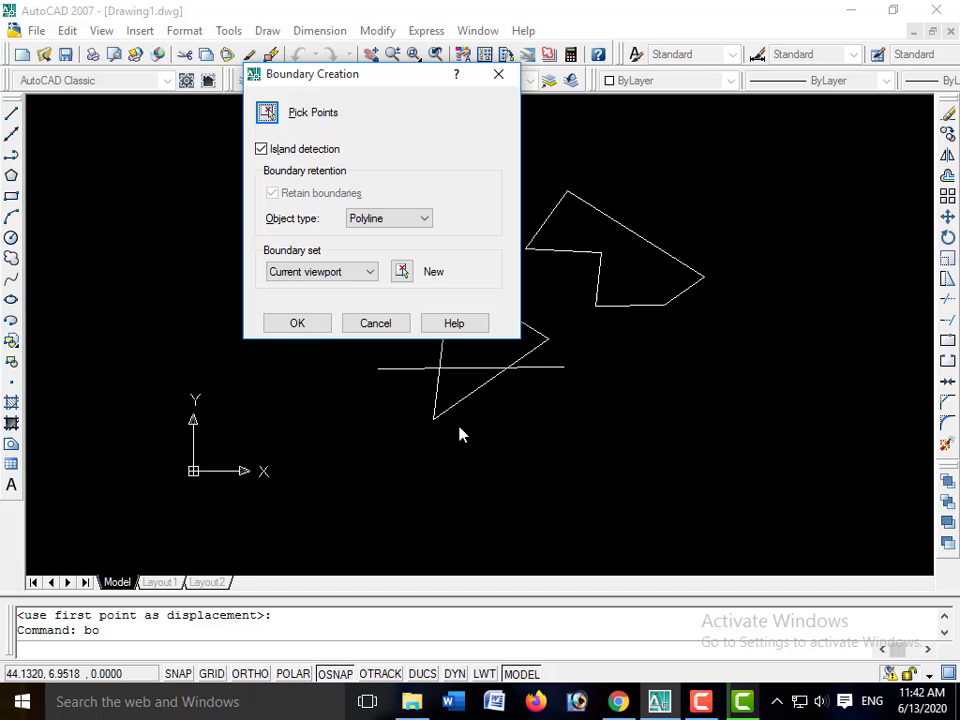
click(266, 113)
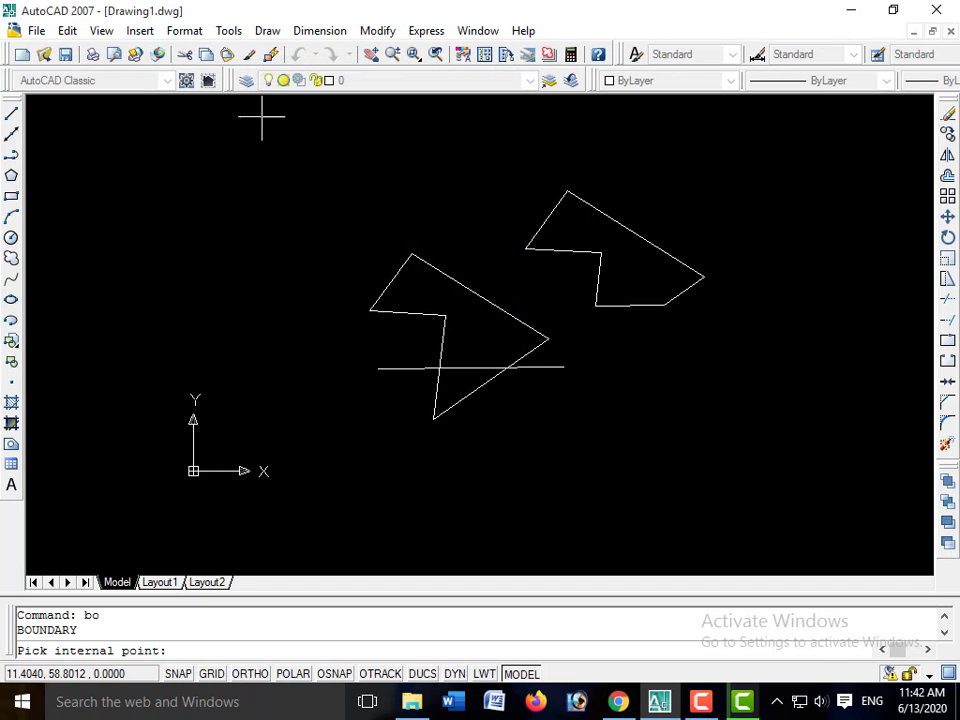
click(451, 388)
key(Return)
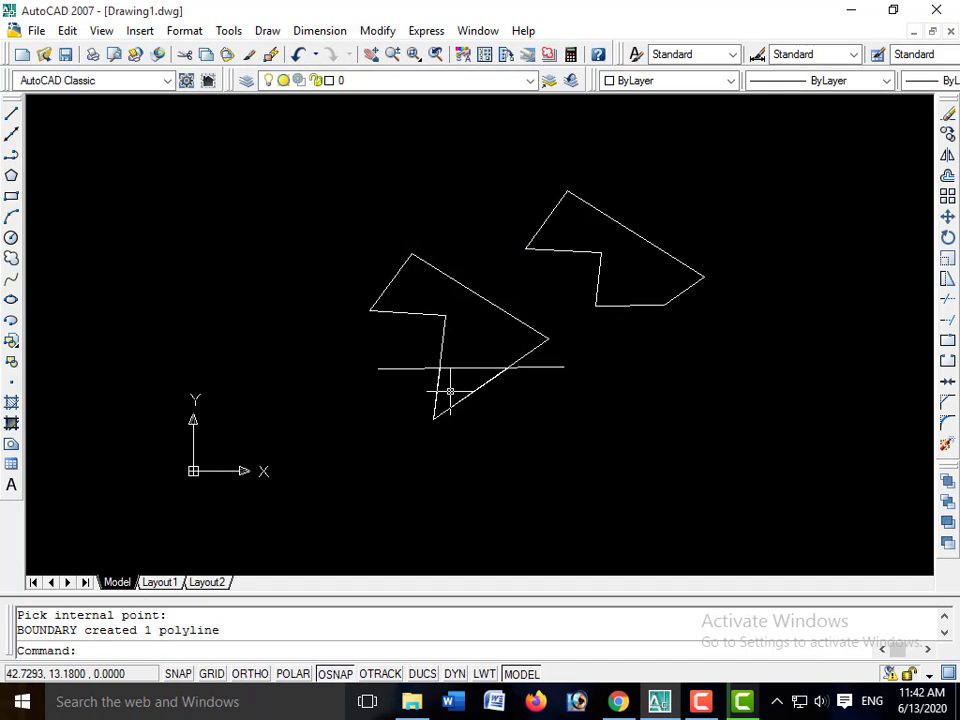
Step: Move the small triangular boundary polyline from its bottom corner to the empty space down and right of the region
text(m)
key(Return)
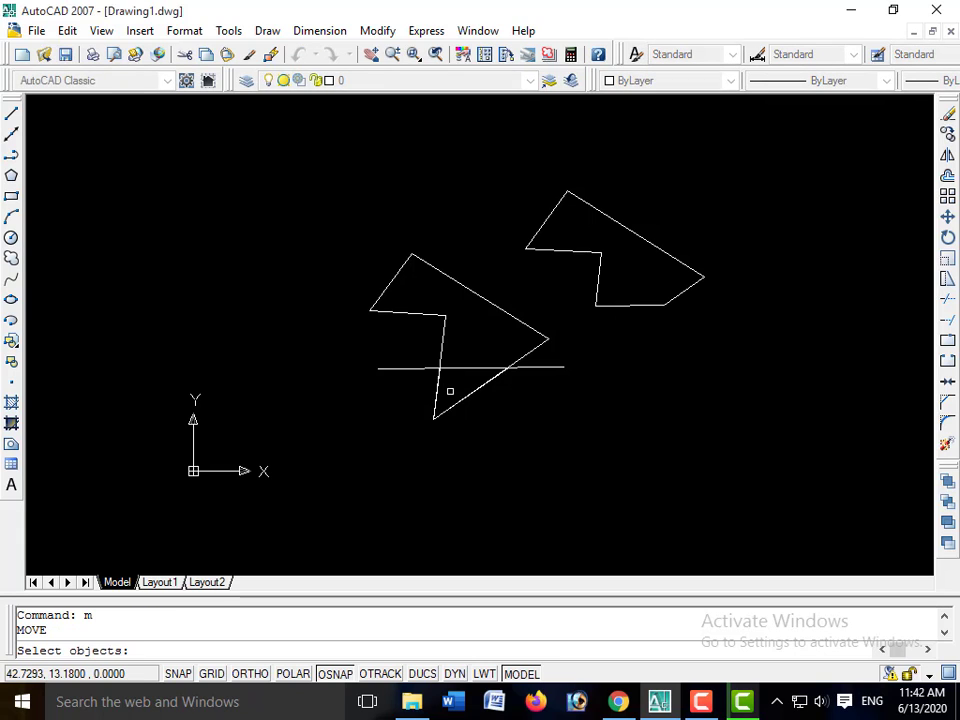
click(451, 394)
key(Return)
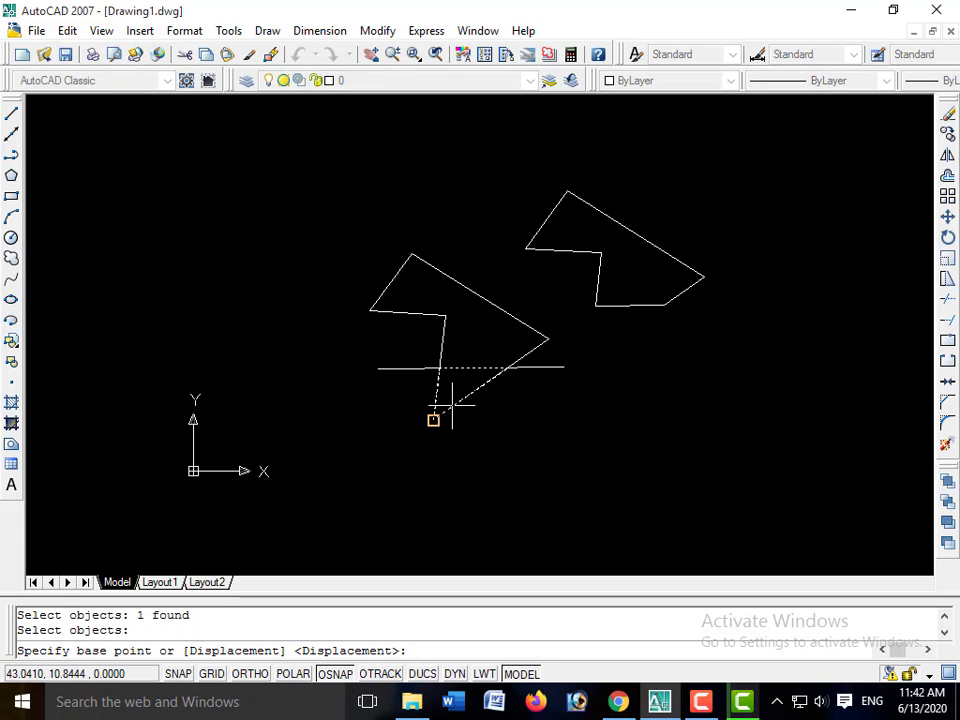
click(452, 406)
click(580, 467)
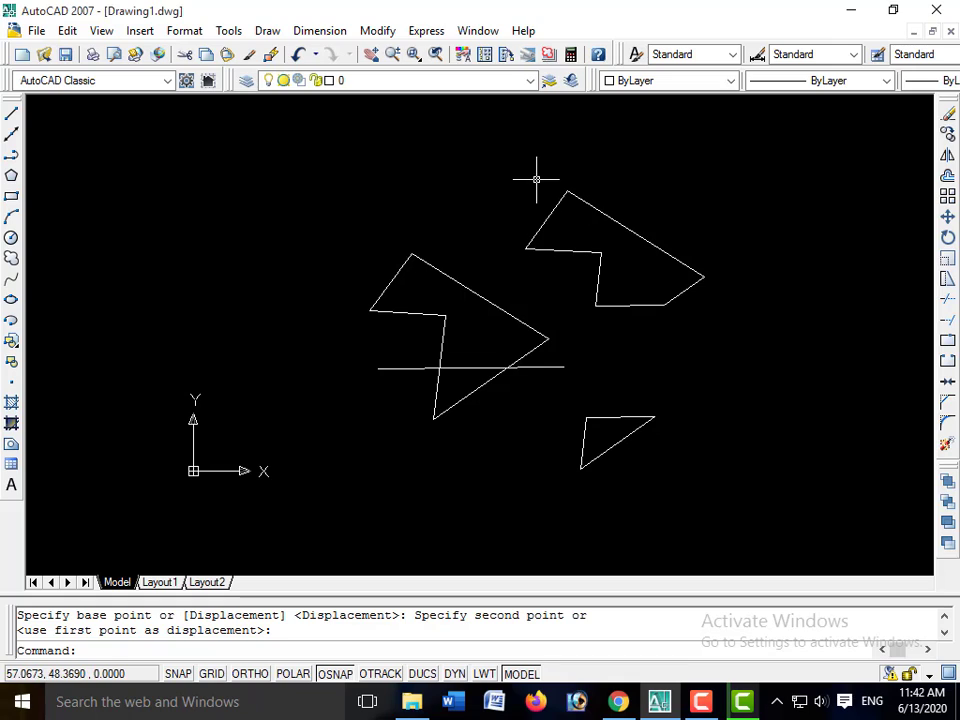